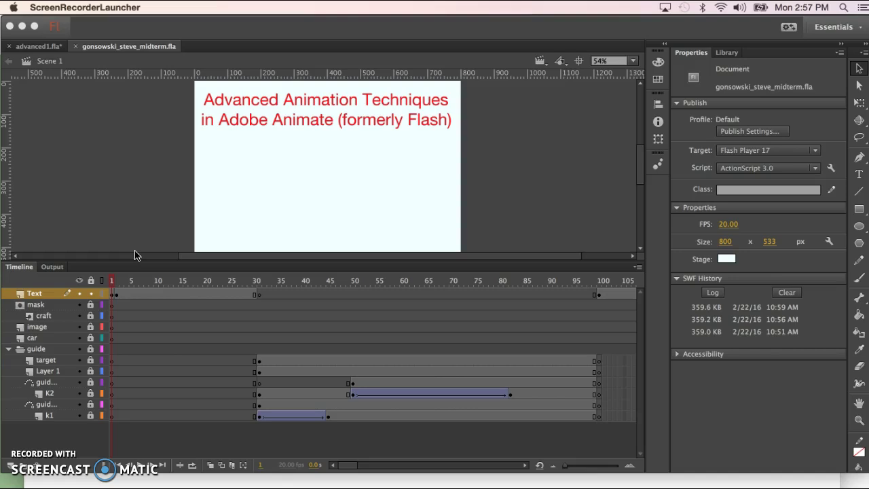
Step: Test the movie, clicking through the knife animation to the Easing slide, then close the preview
click(100, 201)
key(super+Return)
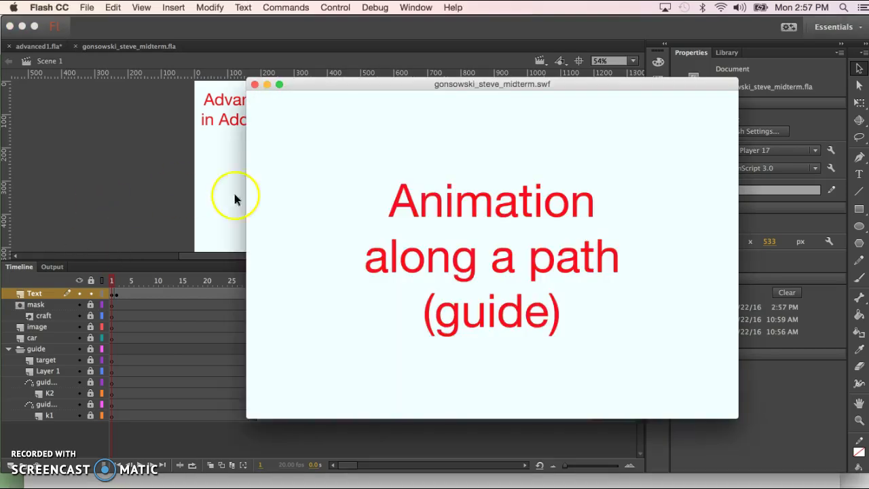
click(387, 248)
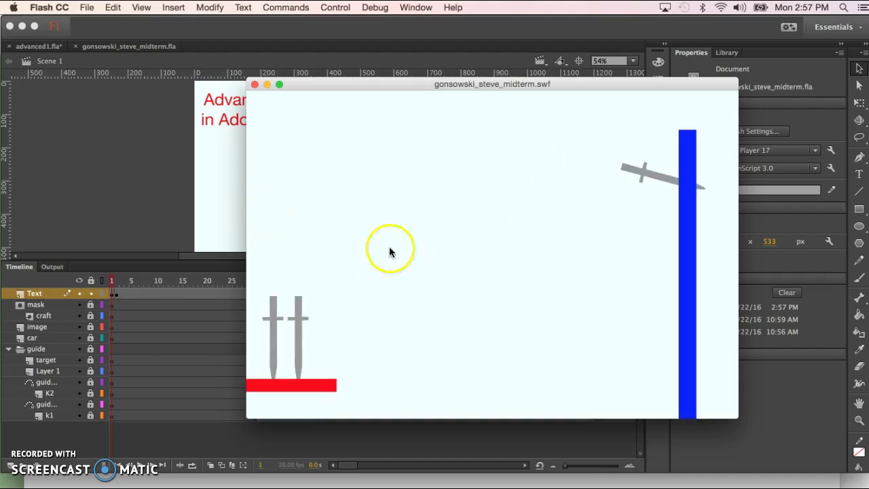
click(336, 111)
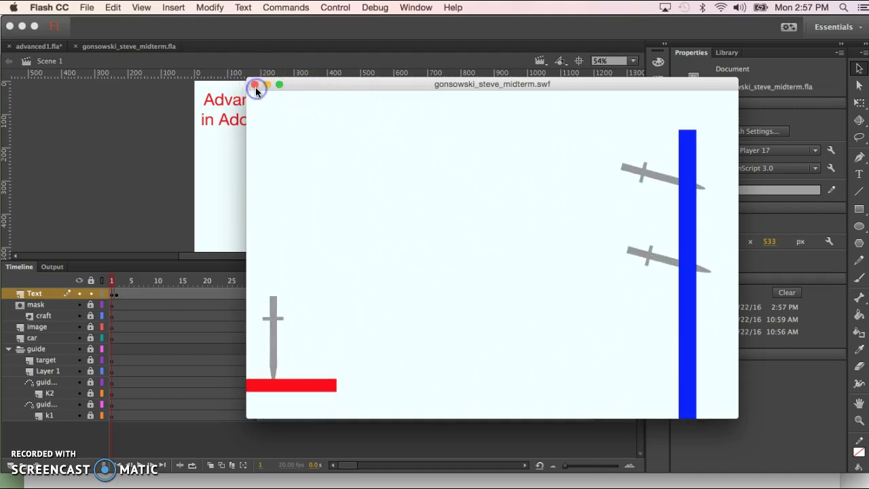
click(256, 87)
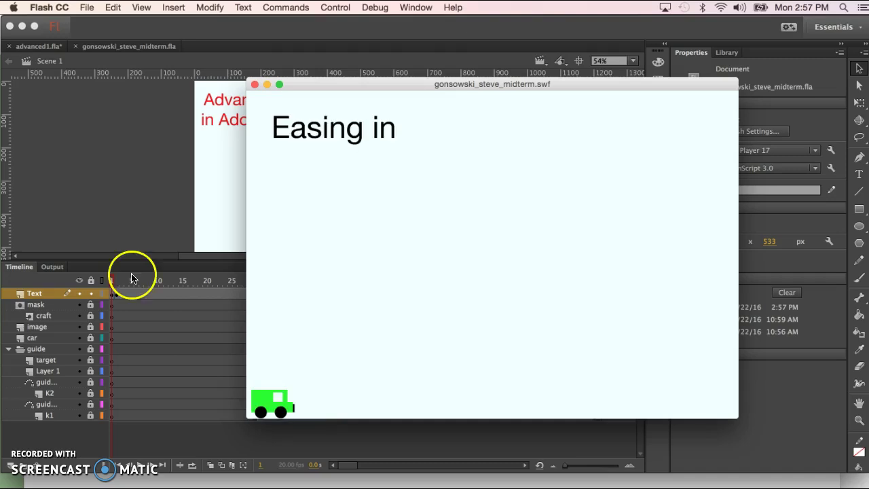
click(254, 84)
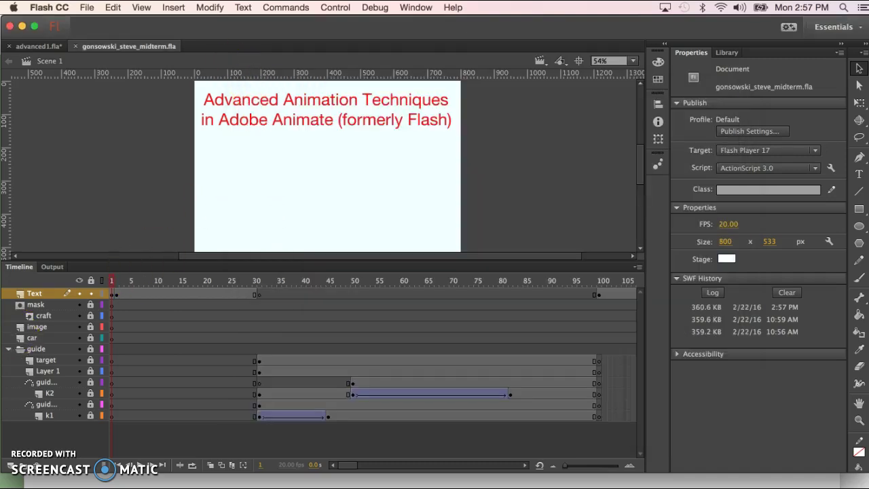
Step: Add a new layer above the Text layer and name it 'actions'
click(35, 304)
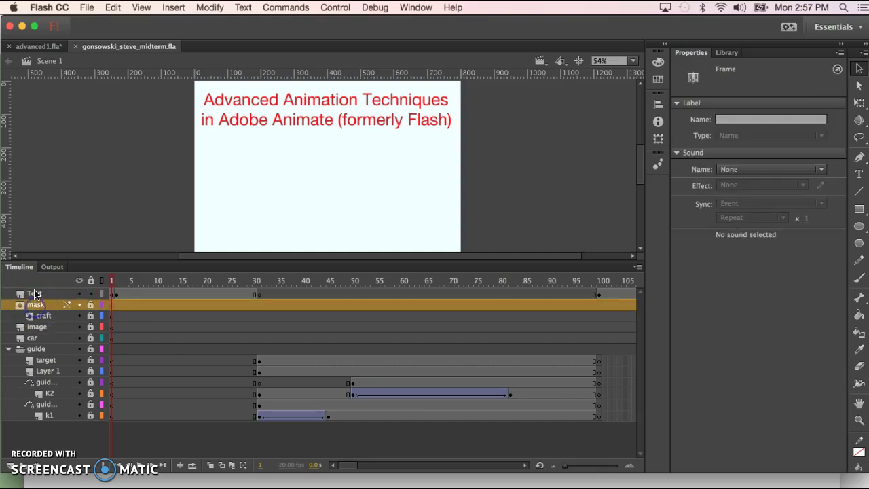
click(35, 294)
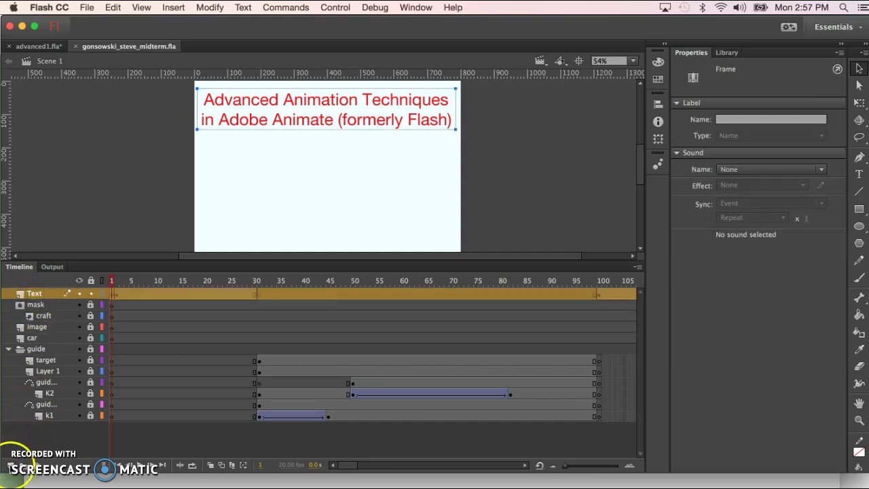
click(11, 465)
double_click(41, 294)
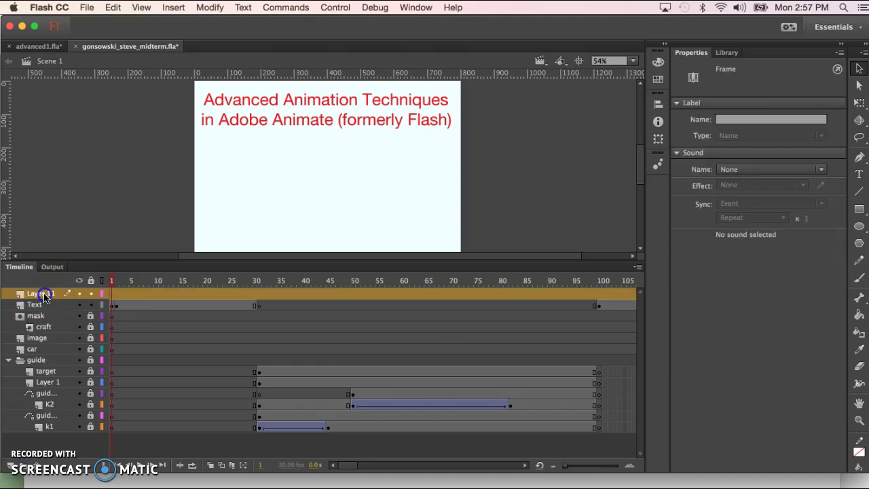
text(act)
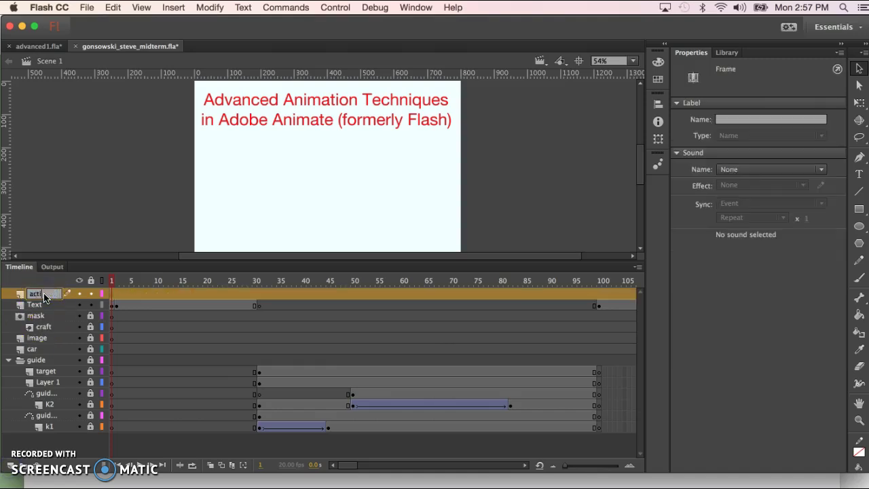
text(ions)
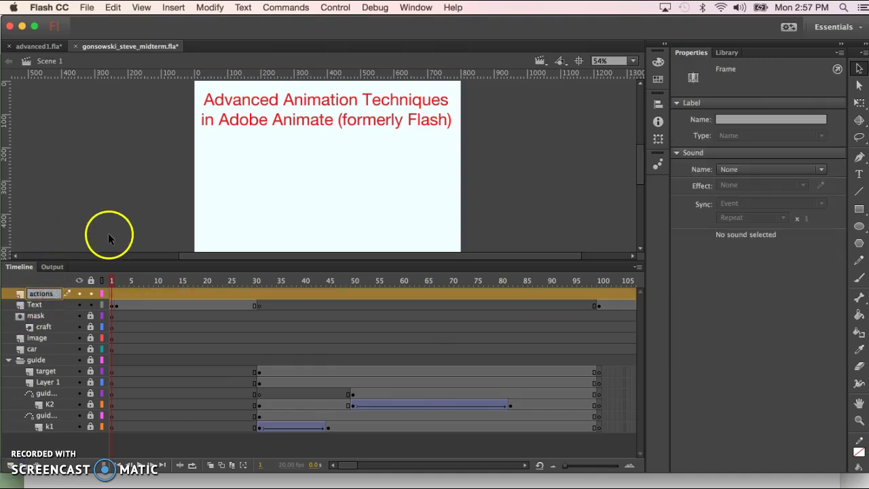
click(110, 234)
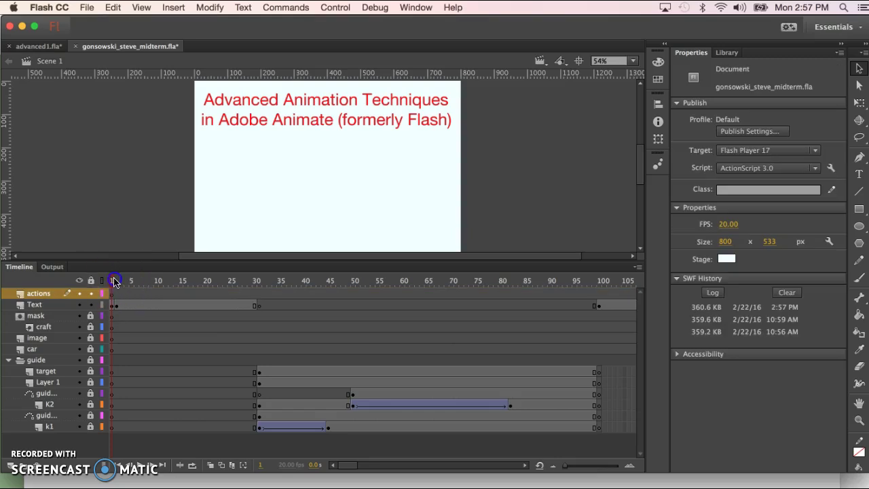
click(134, 281)
click(105, 280)
click(139, 291)
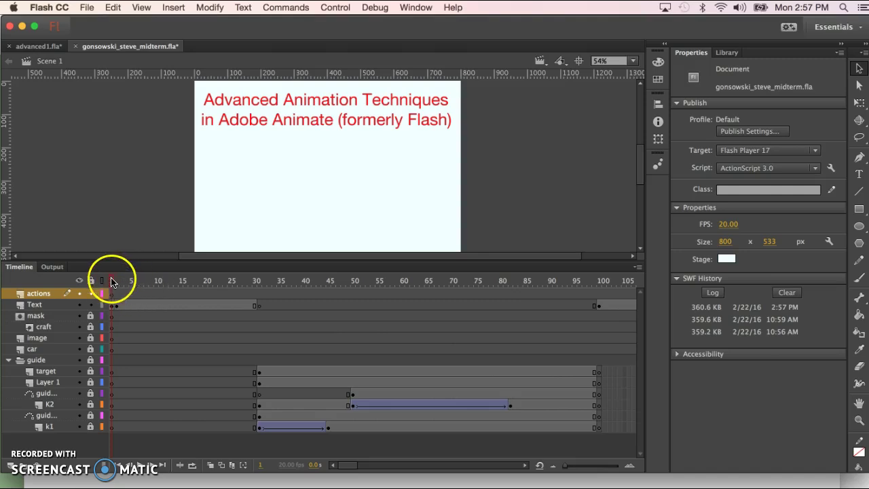
mouse_move(113, 281)
mouse_down()
mouse_move(157, 281)
mouse_move(96, 282)
mouse_up()
click(112, 294)
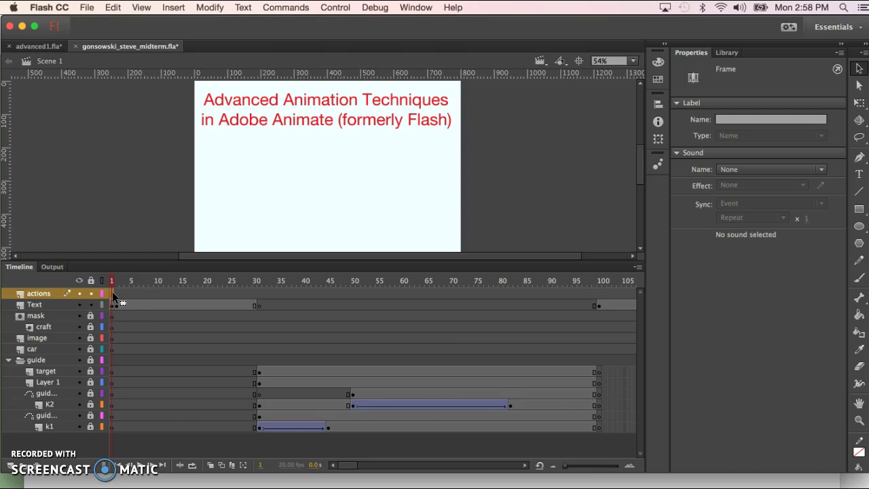
click(354, 280)
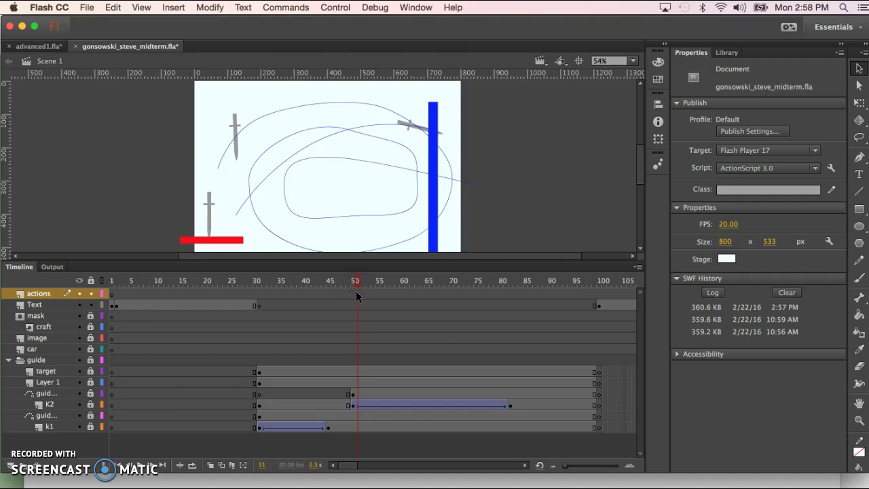
click(355, 293)
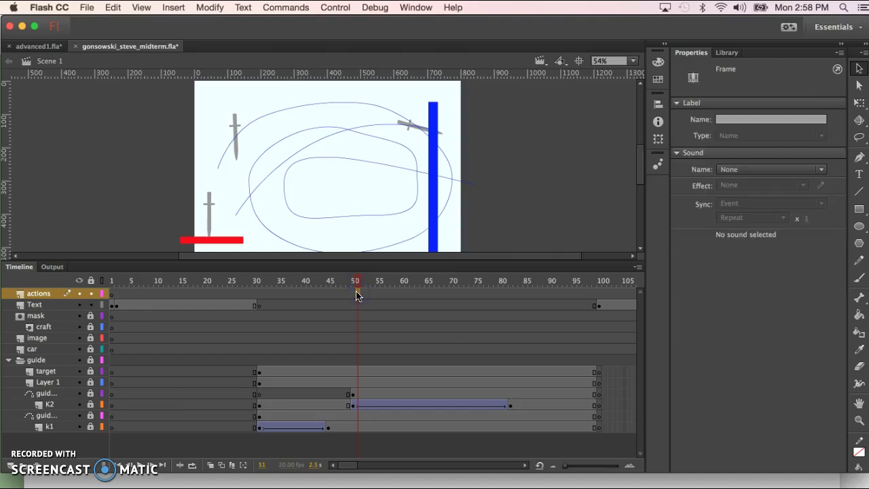
click(352, 293)
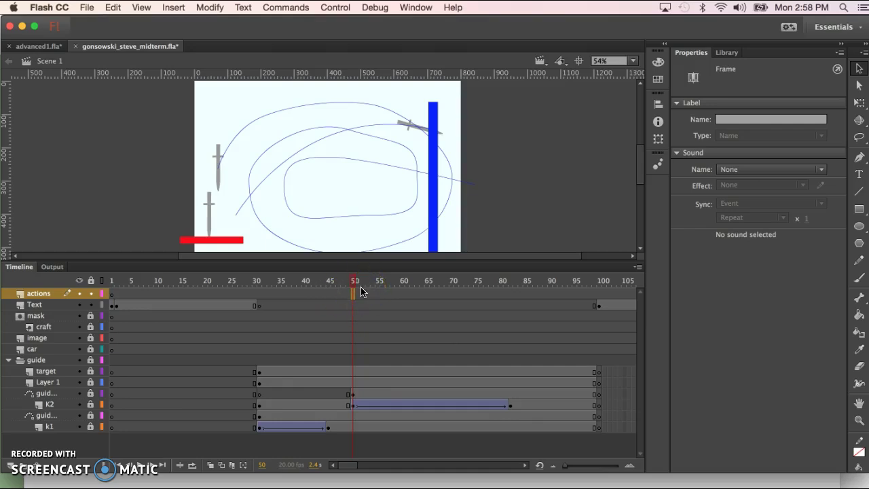
click(354, 291)
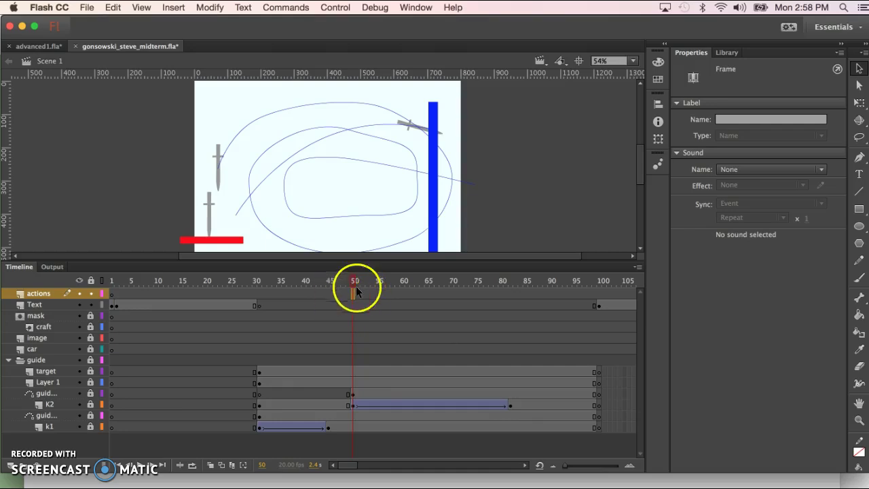
click(112, 295)
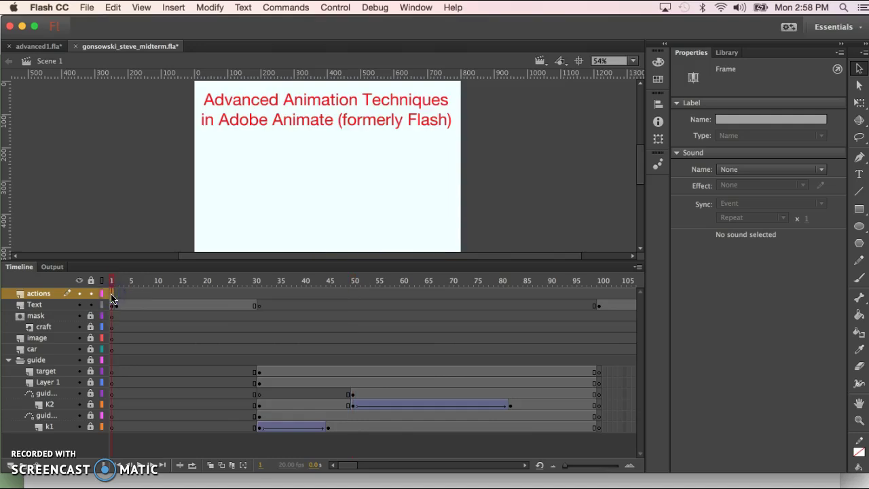
click(516, 193)
Step: Show the Code Snippets panel over the stage with ActionScript > Timeline Navigation expanded
click(500, 160)
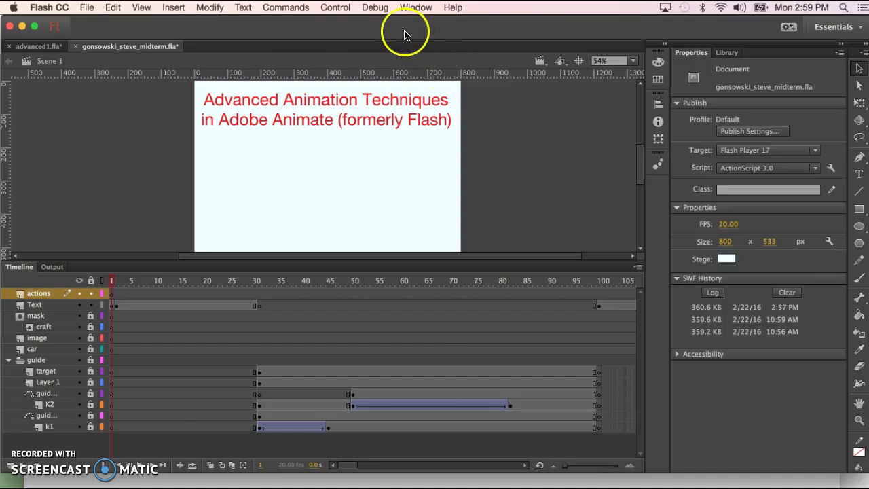
click(414, 9)
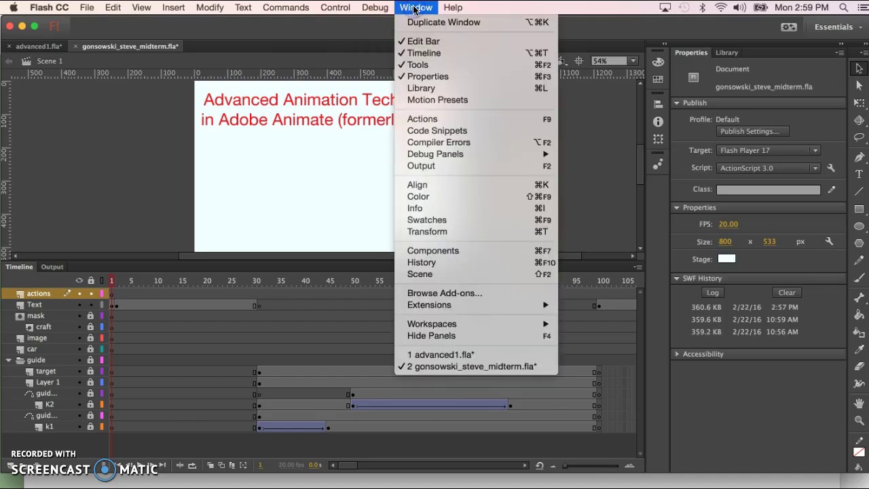
click(431, 122)
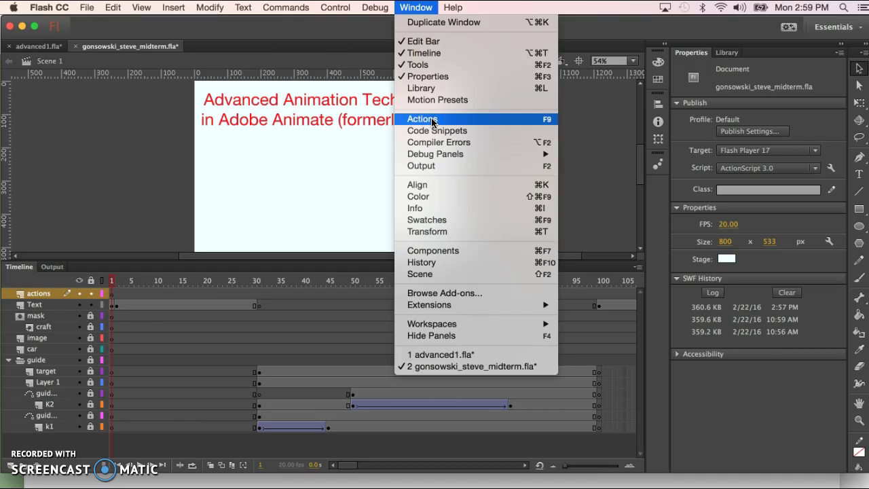
mouse_move(432, 122)
mouse_down()
mouse_move(435, 87)
mouse_move(432, 135)
mouse_up()
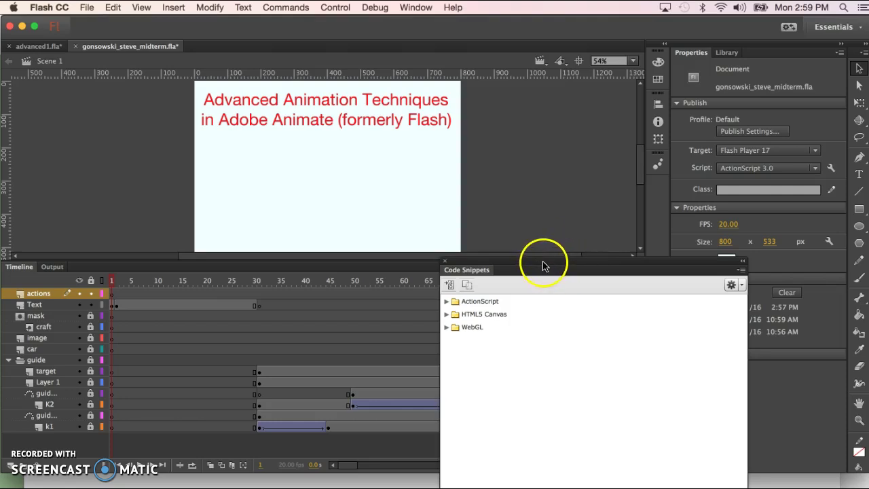
drag(544, 264, 372, 128)
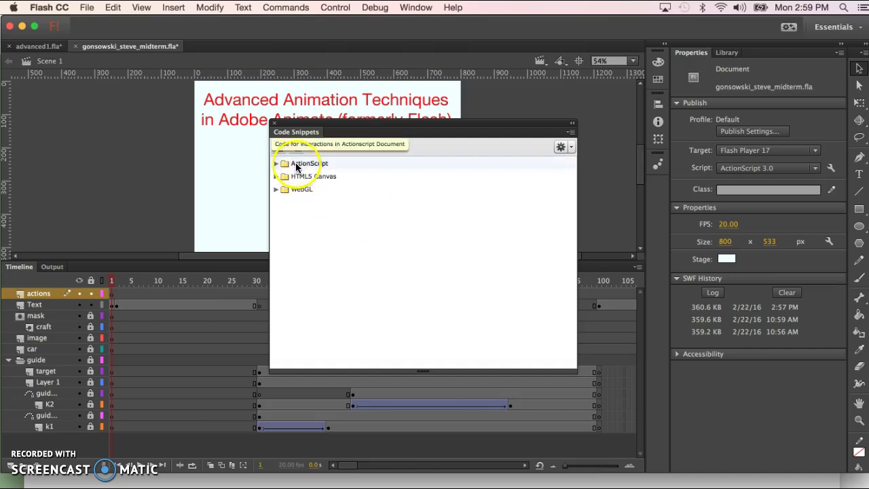
click(275, 164)
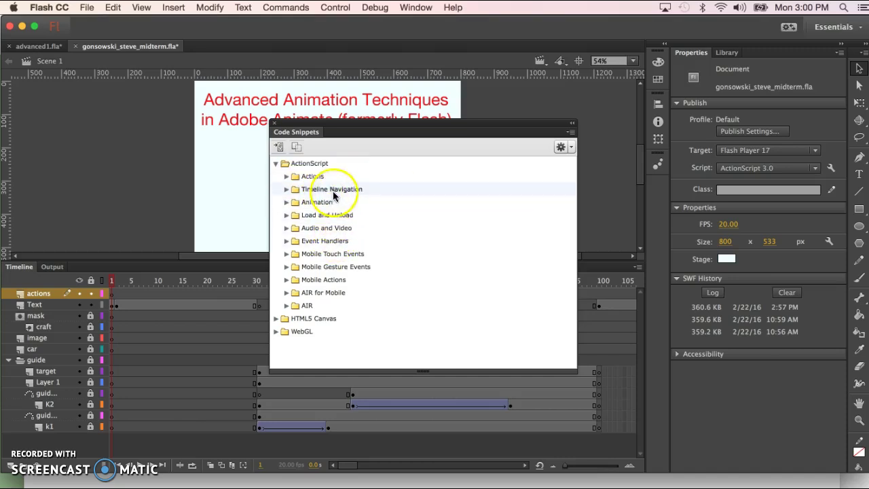
click(310, 193)
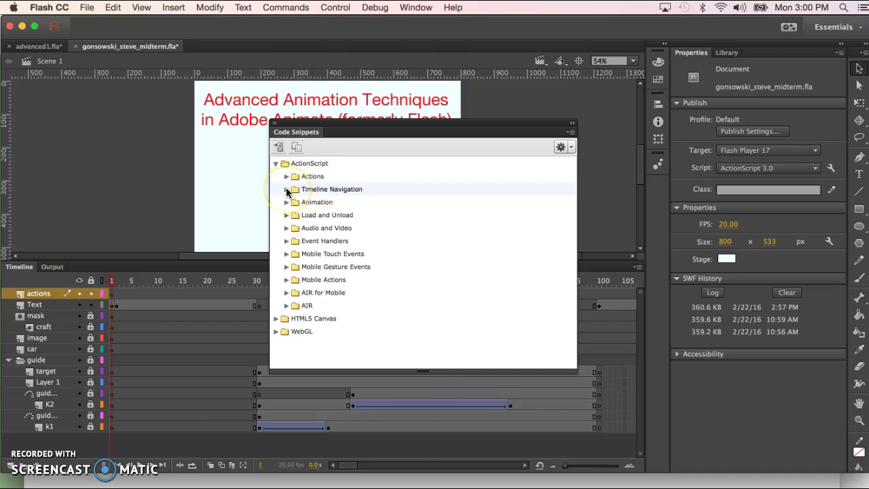
click(286, 189)
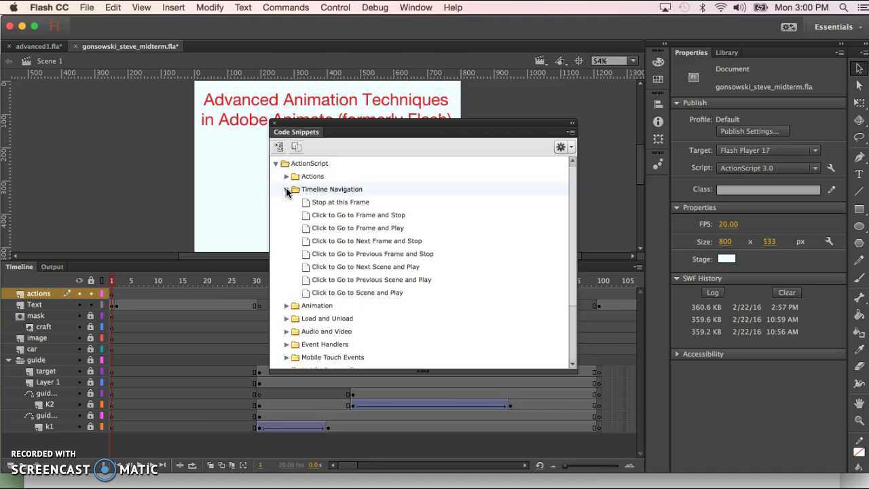
Step: Add the 'Stop at this Frame' snippet to frame 1 and enlarge the Actions panel
click(337, 203)
double_click(336, 203)
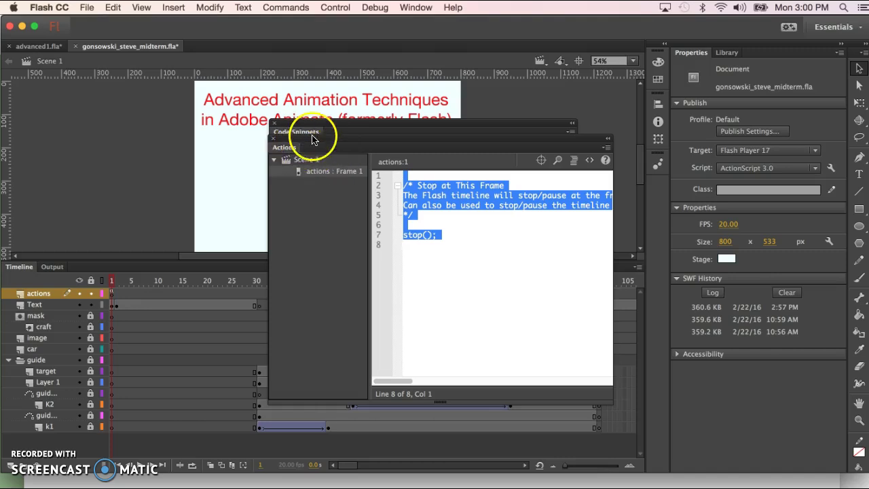
drag(306, 134, 221, 90)
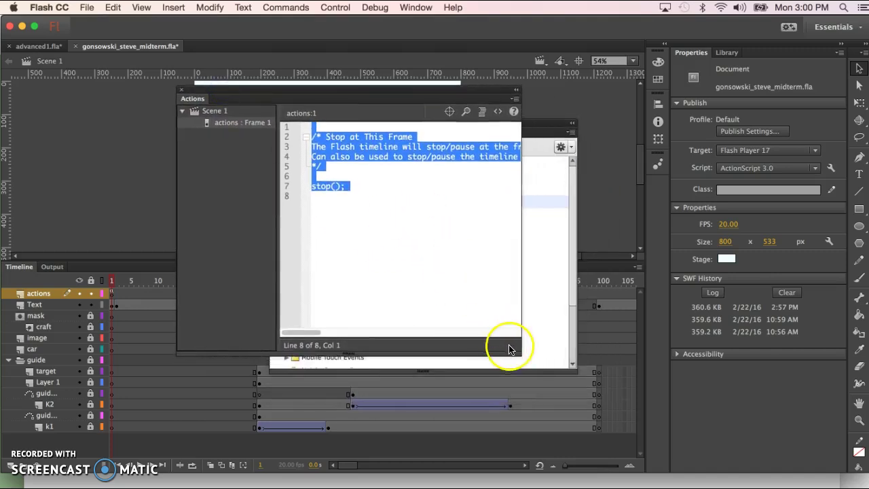
drag(519, 354, 763, 468)
Step: Walk through the snippet's 'Stop at This Frame' comment, description lines and stop(); code
click(437, 267)
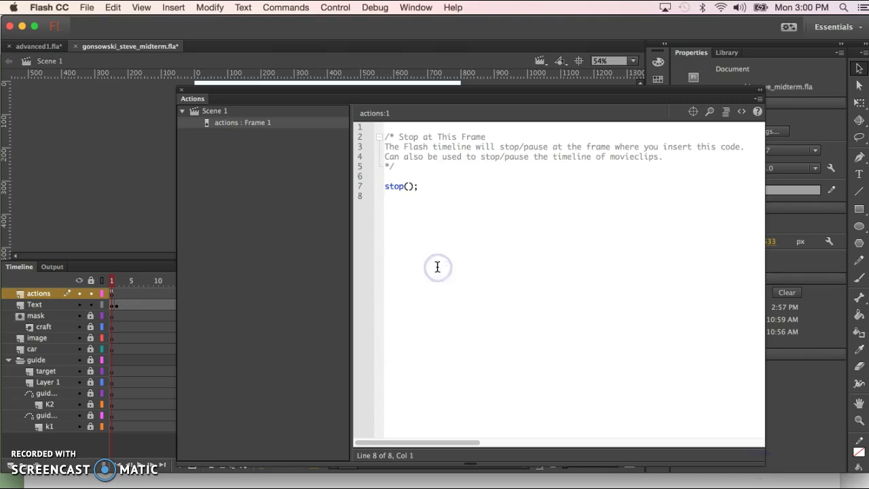
click(384, 137)
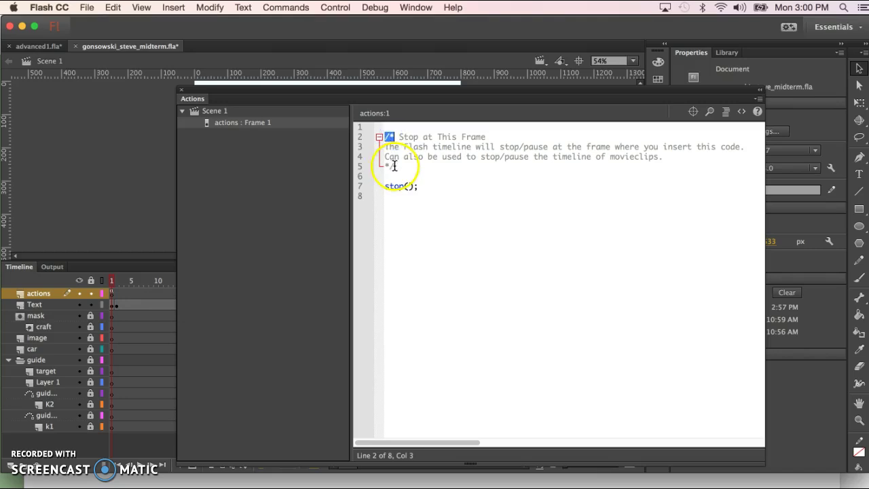
click(388, 167)
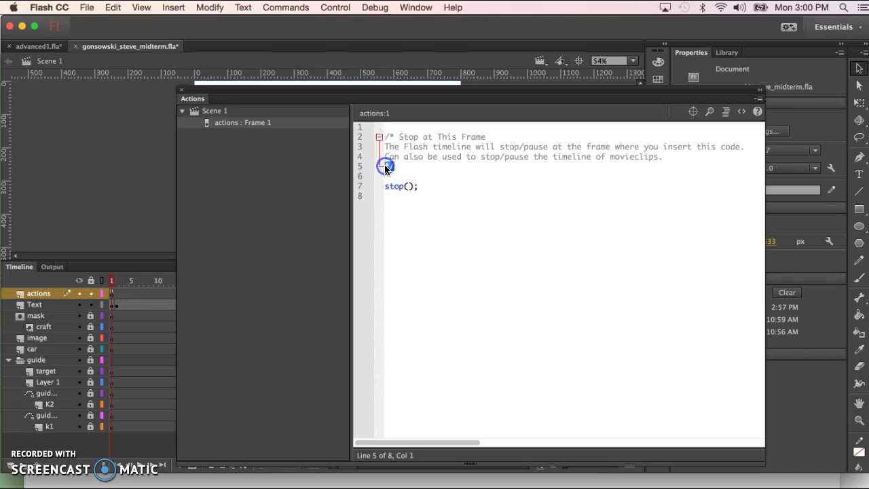
double_click(388, 167)
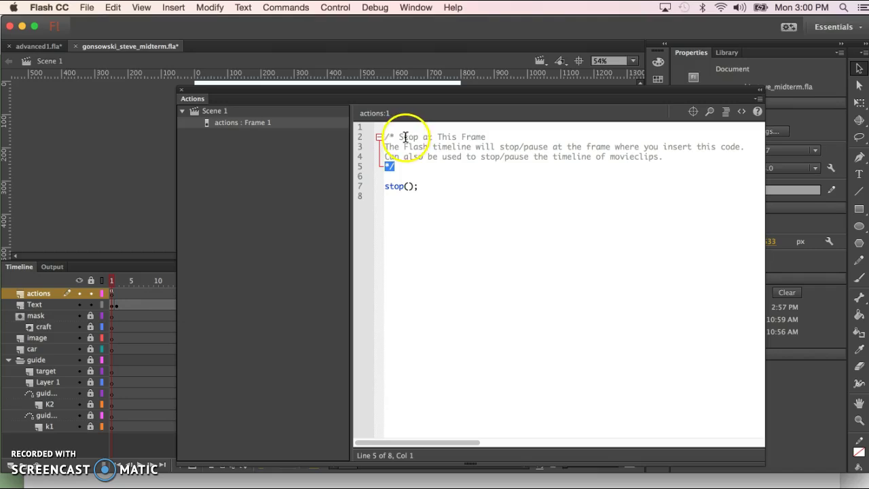
click(399, 137)
drag(399, 137, 494, 137)
drag(385, 147, 631, 158)
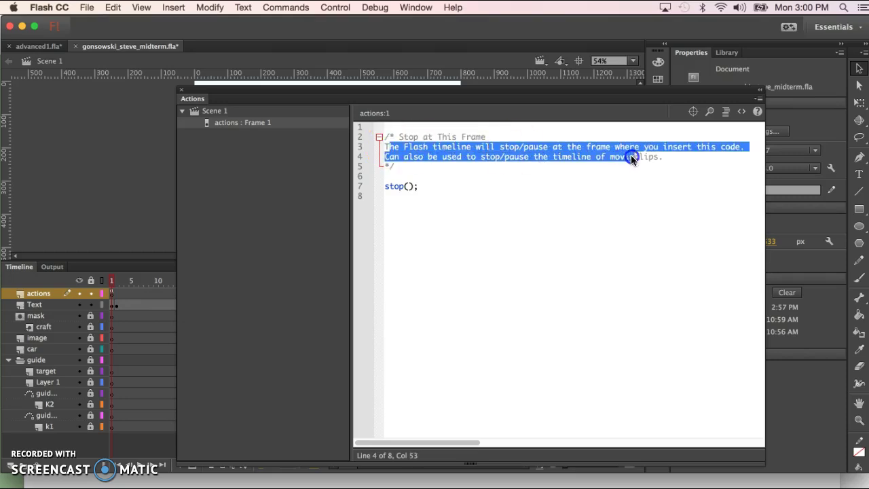
click(519, 224)
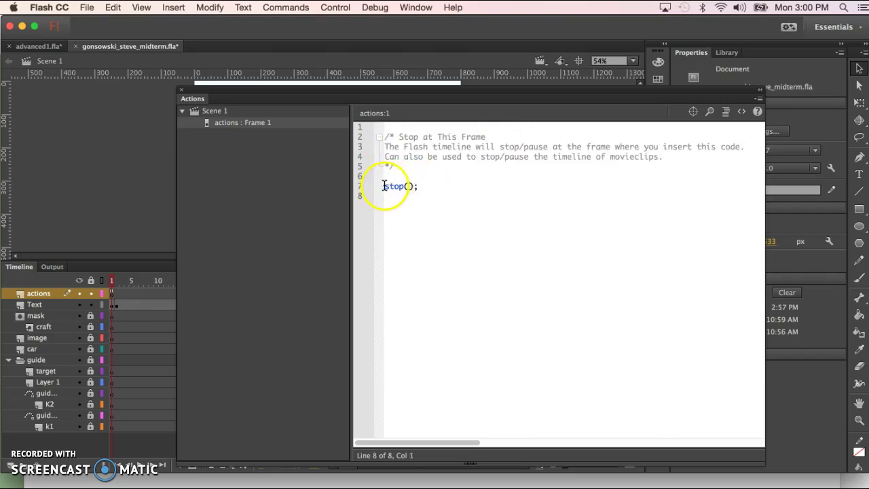
drag(386, 186, 430, 187)
click(433, 214)
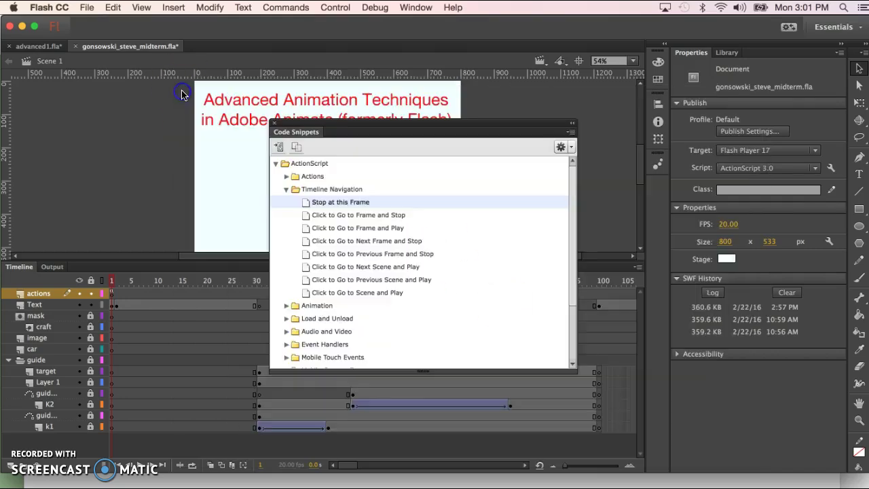
Step: Close Code Snippets, test the movie, play it past the title frame with Control > Play, then close the player
click(274, 123)
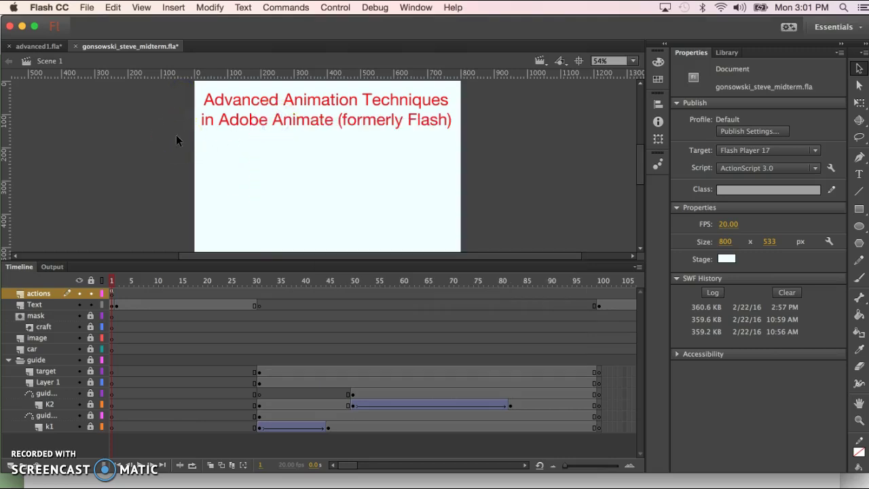
key(super+Return)
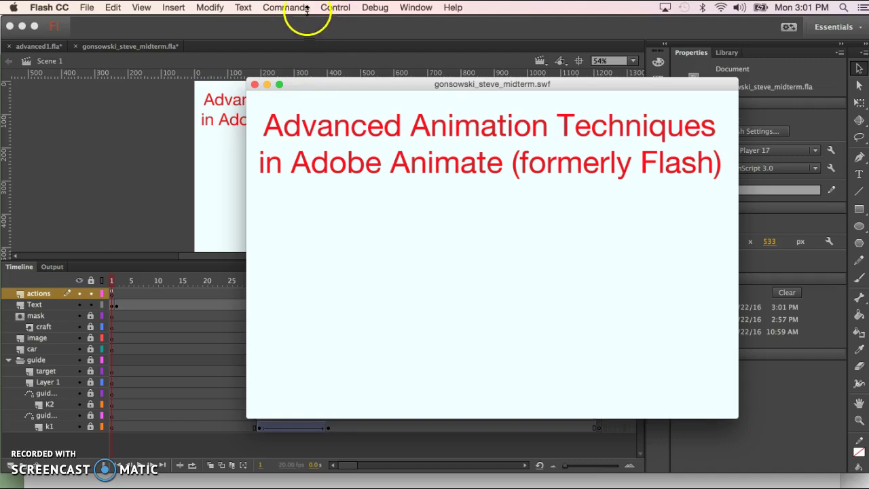
click(334, 7)
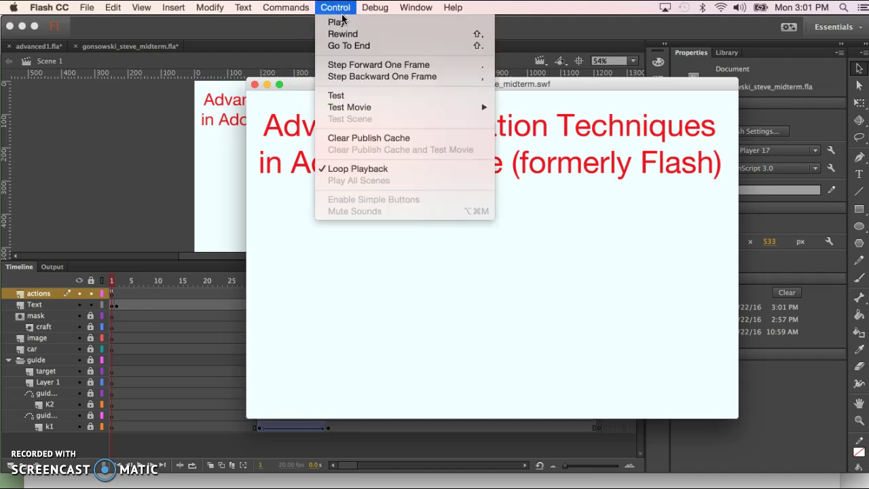
click(341, 22)
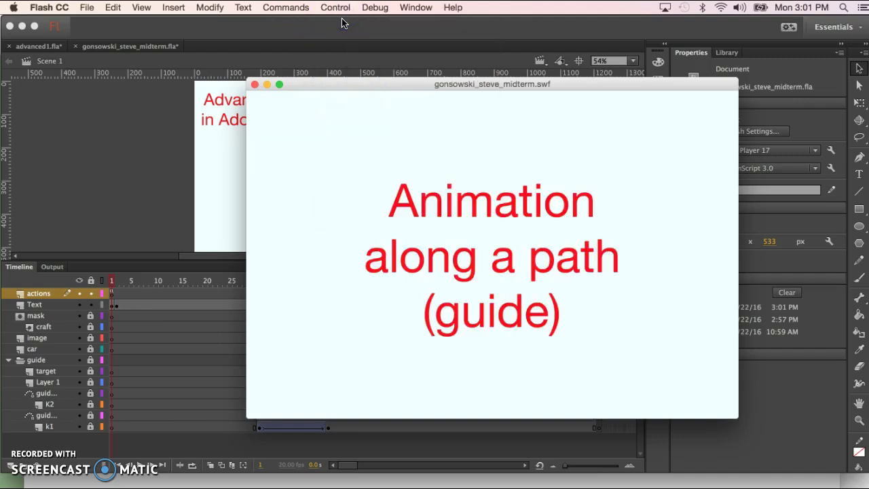
click(255, 84)
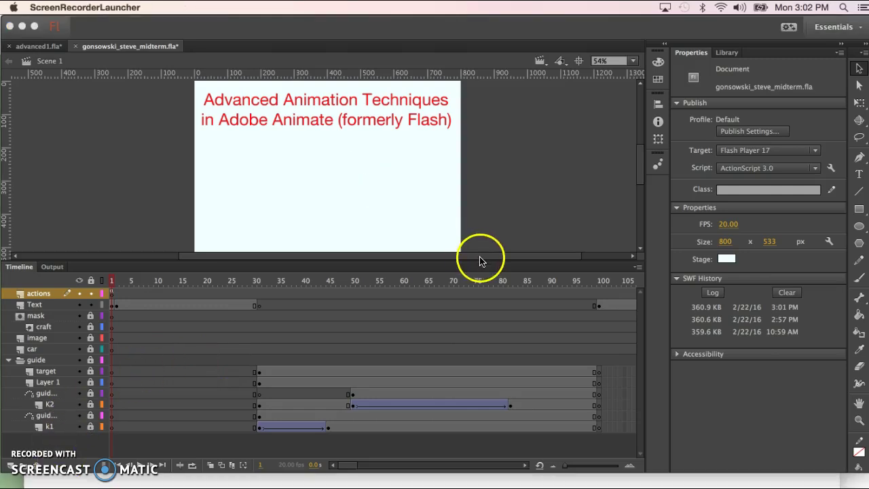
Step: Insert a blank keyframe at frame 371 on the actions layer, then return to frame 1
click(113, 280)
click(522, 282)
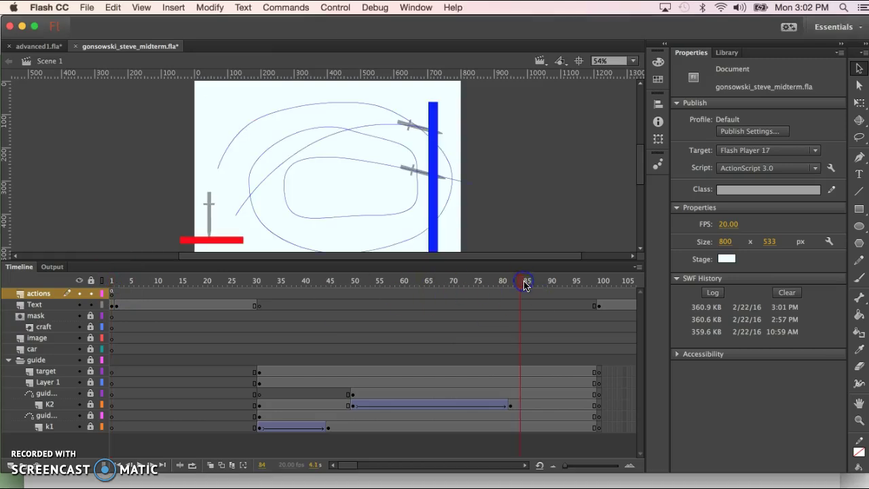
drag(523, 282, 283, 323)
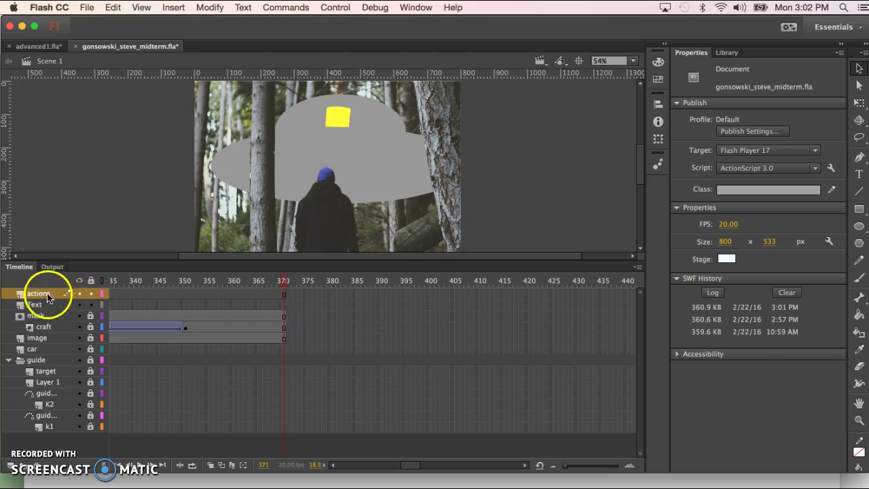
click(283, 295)
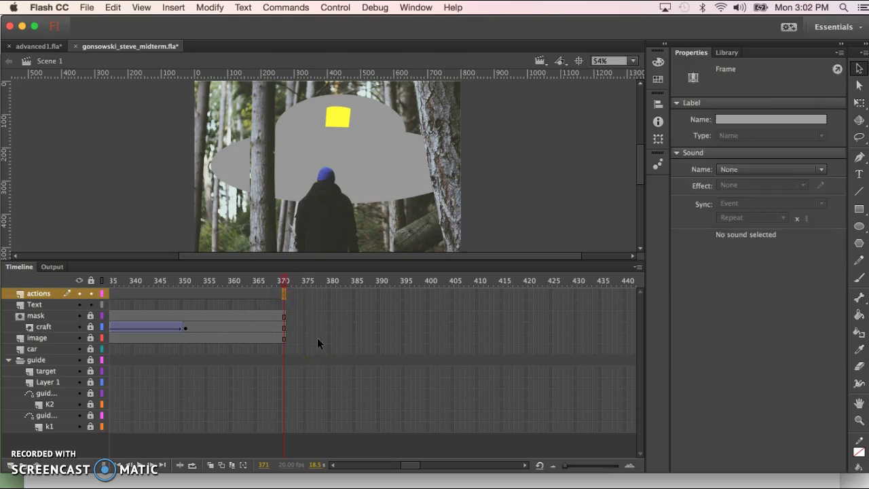
key(F7)
scroll(208, 377, left, 15)
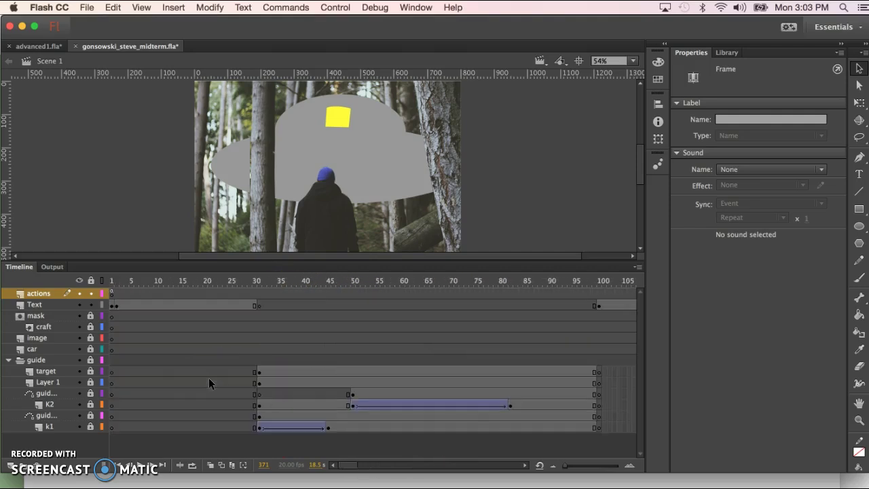
click(110, 293)
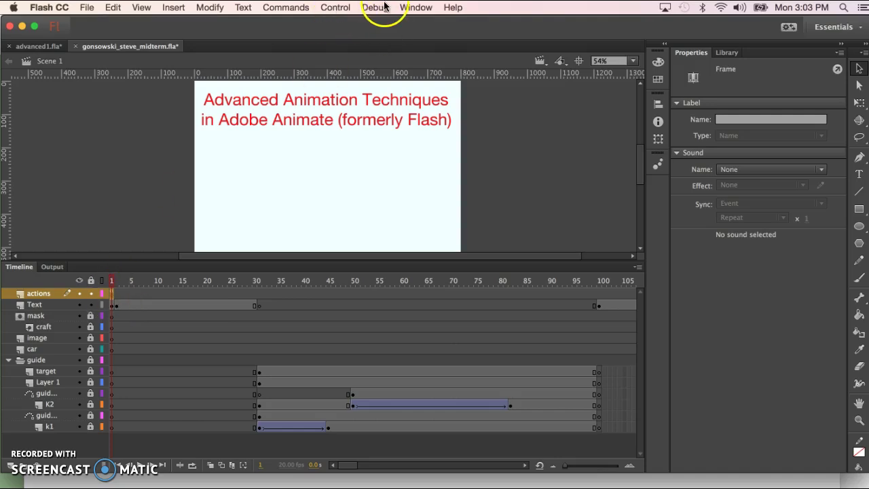
Step: Check frame 1's stop(); script in the Actions panel, then close it
click(414, 7)
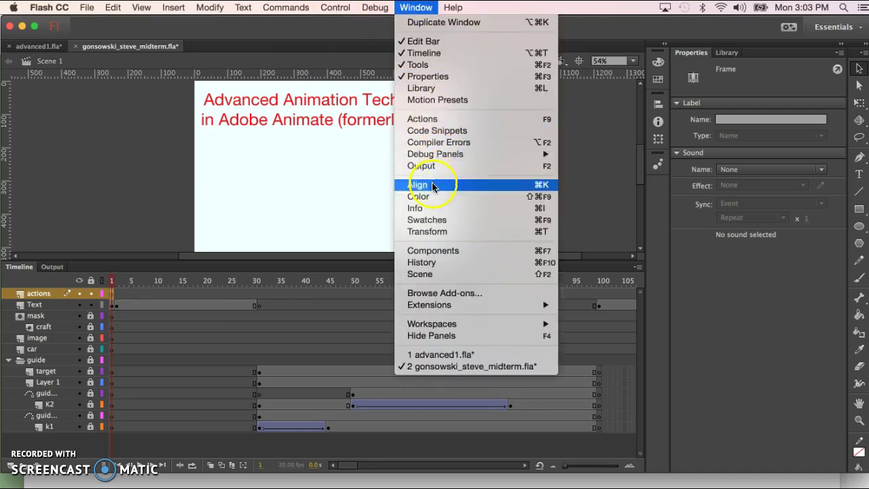
click(421, 120)
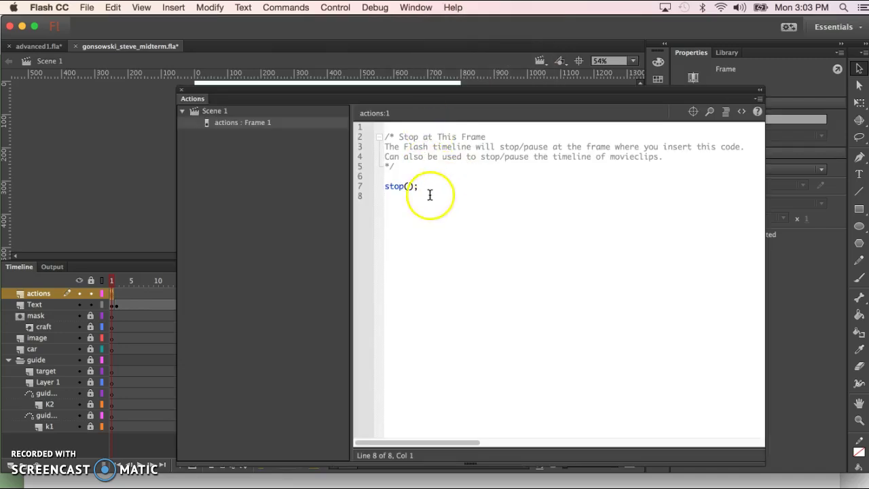
drag(426, 187, 378, 187)
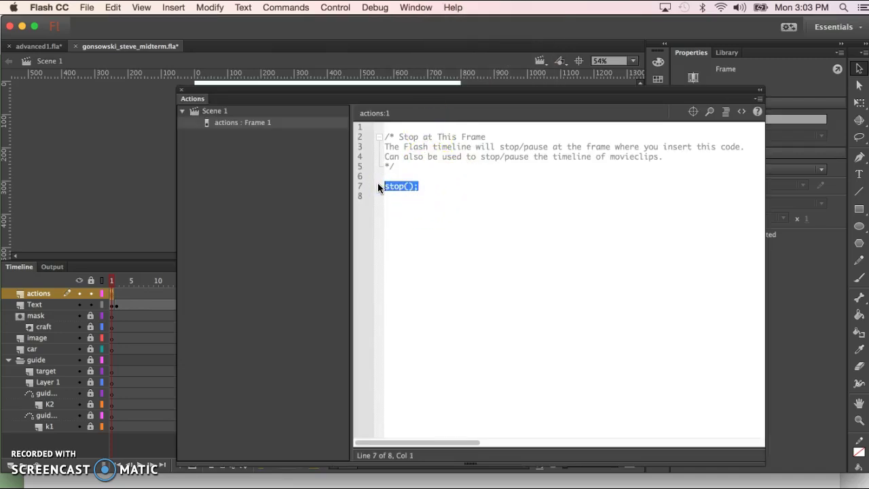
click(242, 206)
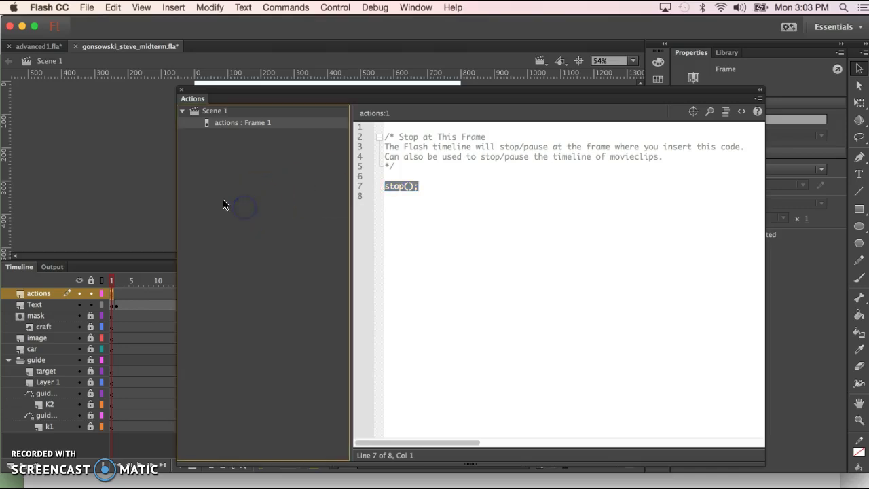
click(100, 177)
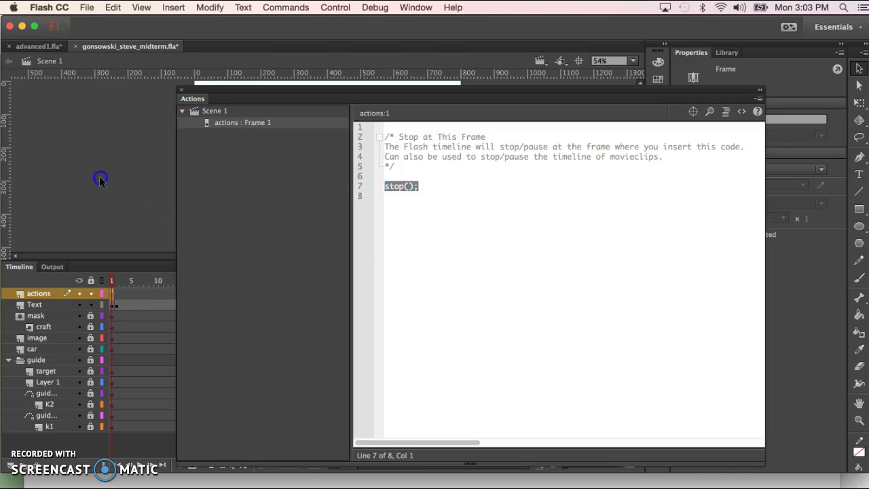
click(182, 88)
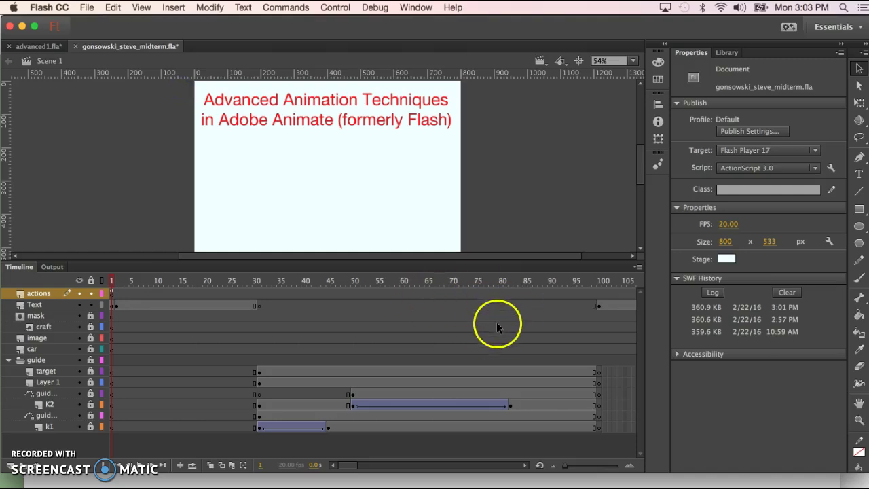
Step: Give frame 371 of the actions layer a stop(); script
scroll(496, 321, right, 15)
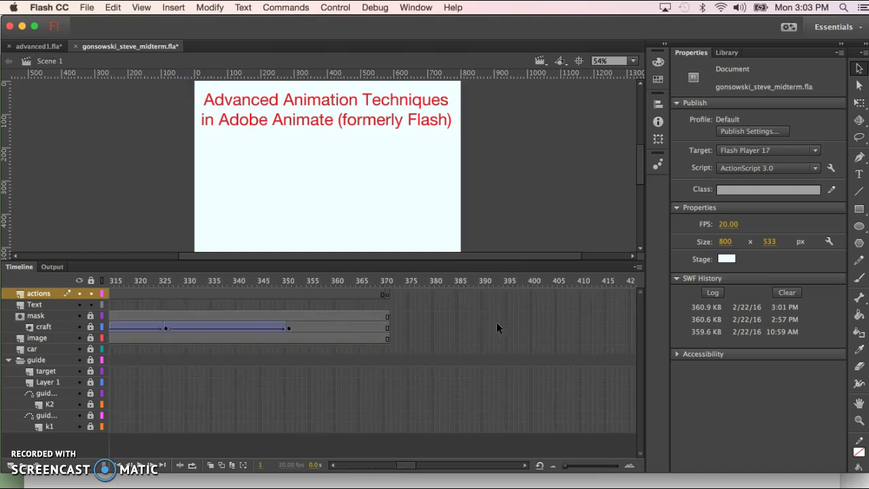
click(387, 293)
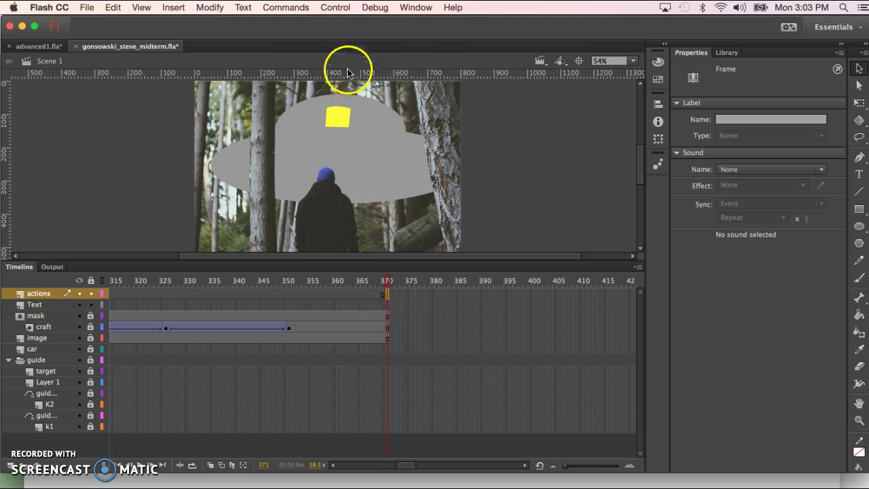
click(417, 8)
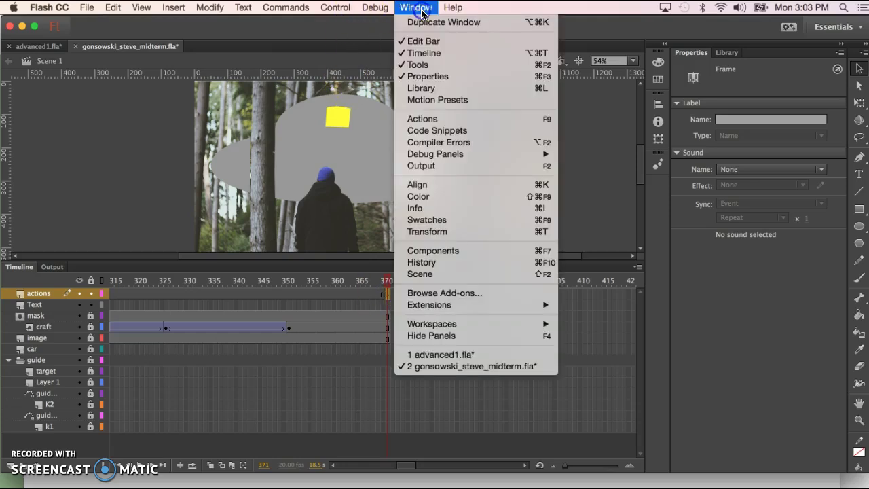
click(439, 120)
click(370, 118)
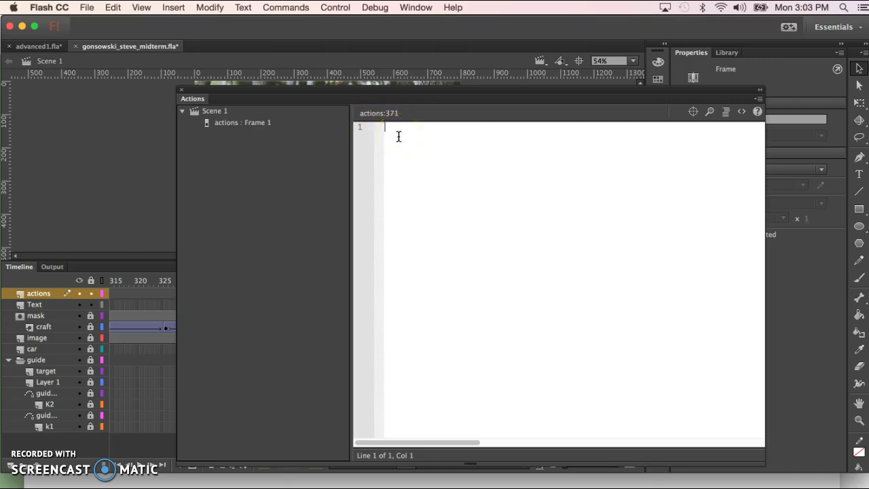
text(stop();)
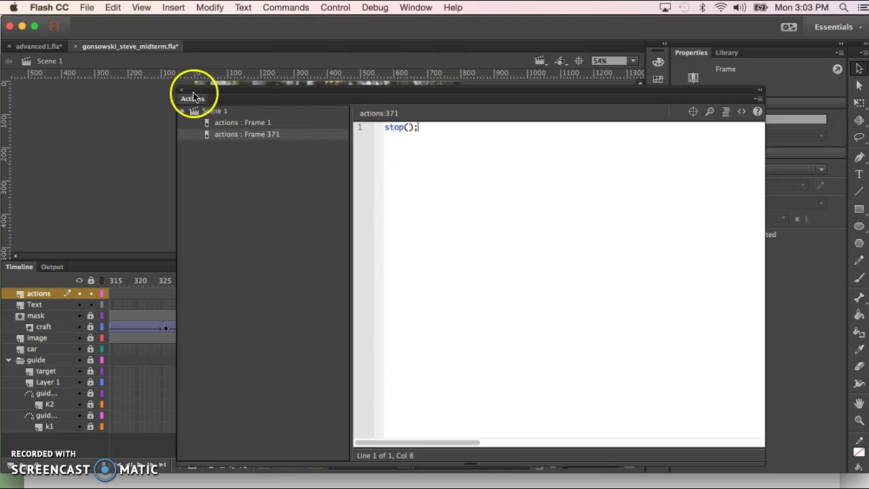
click(181, 89)
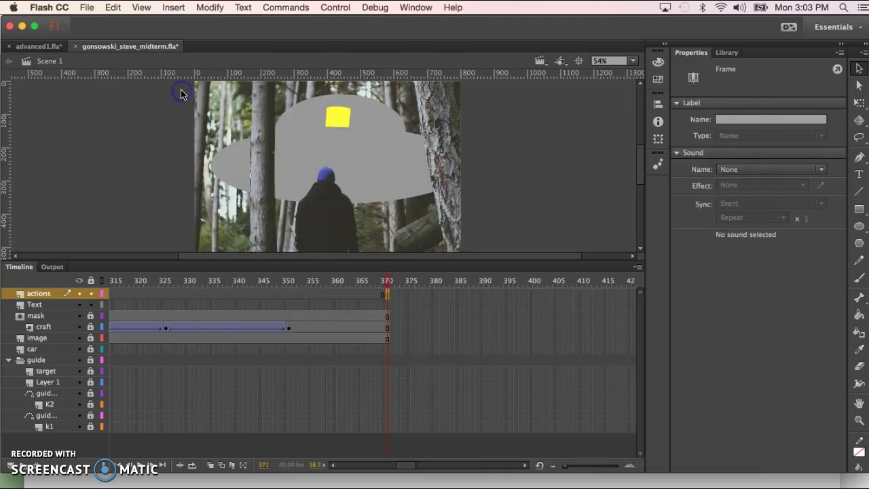
Step: Scroll the timeline back to frame 1, test the movie, and play it through to the end
click(425, 313)
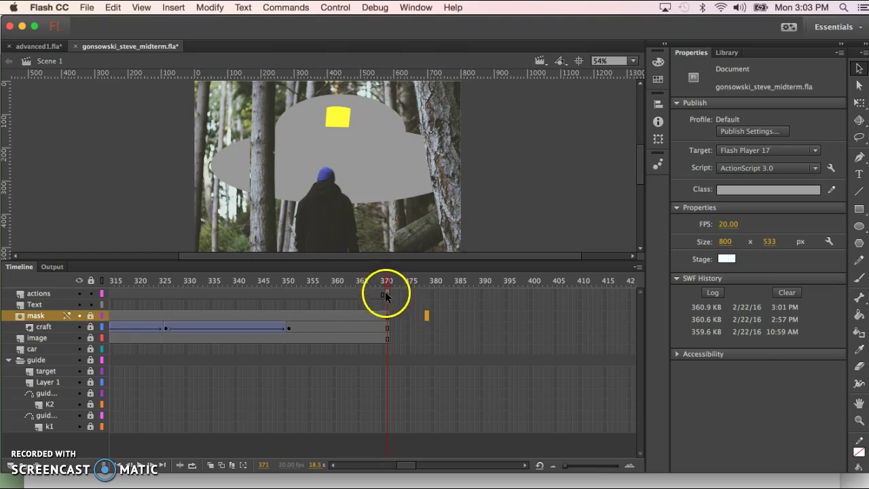
click(403, 467)
drag(403, 468, 333, 467)
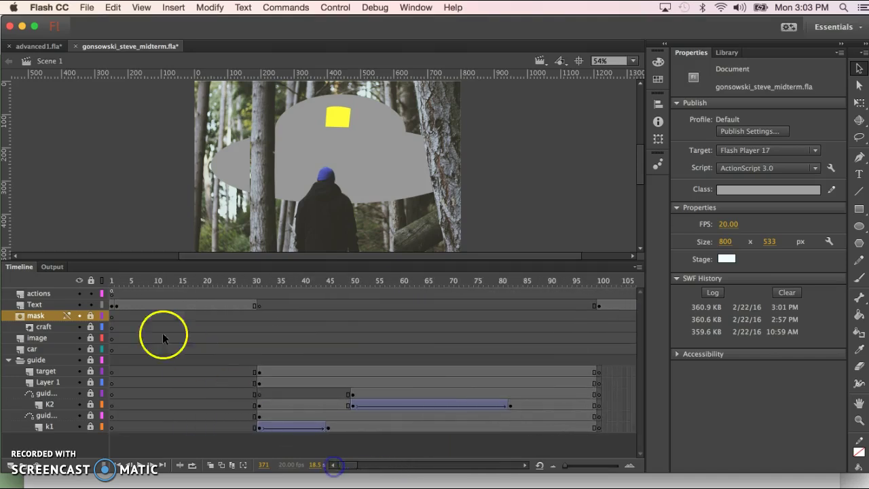
key(super+Return)
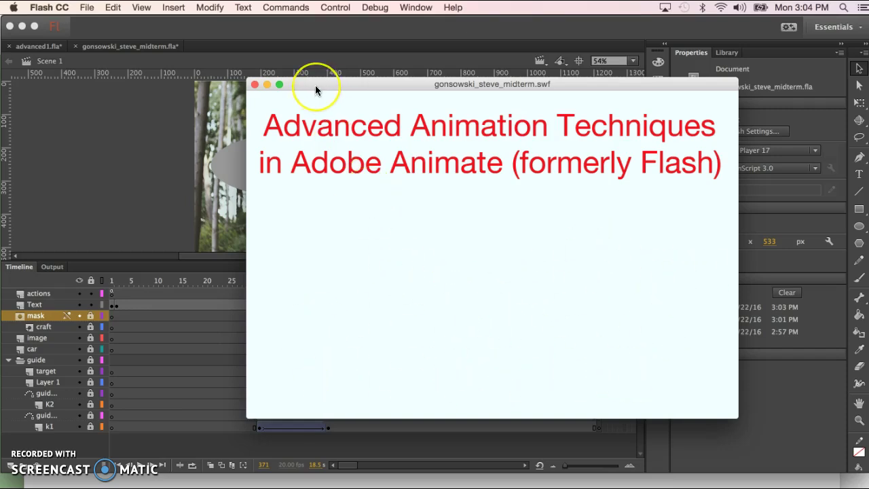
click(335, 7)
click(335, 23)
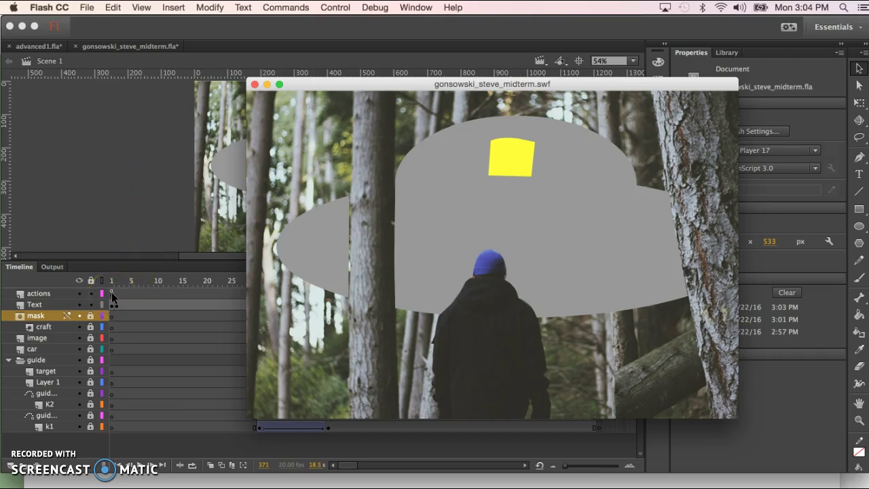
click(505, 235)
click(703, 290)
Step: Return the playhead to frame 1, then select frame 371 on the actions layer
click(116, 294)
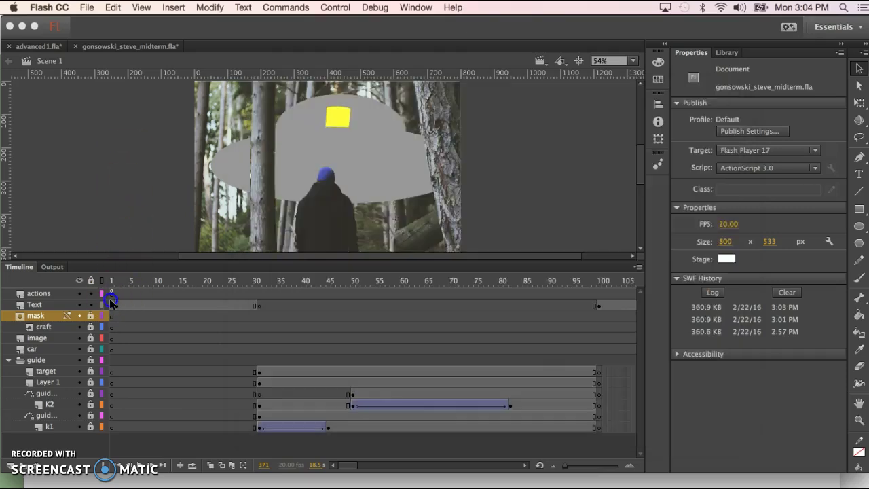
click(112, 303)
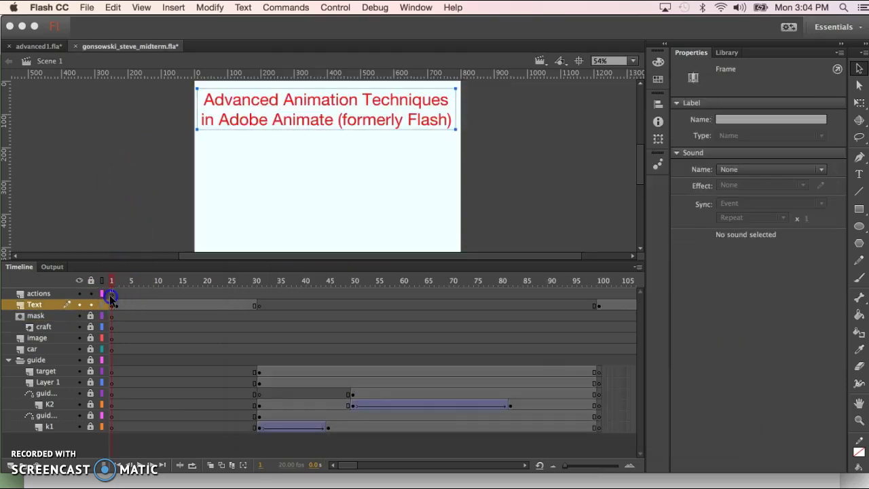
click(111, 294)
click(112, 278)
click(149, 210)
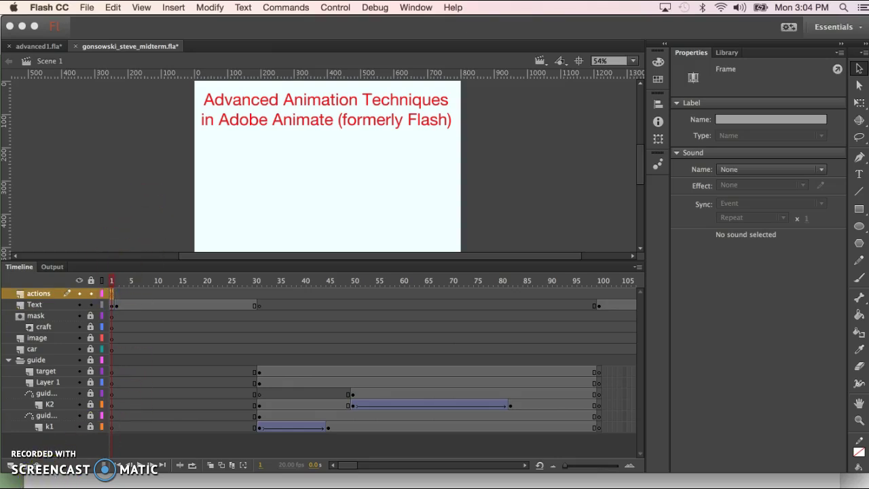
click(196, 293)
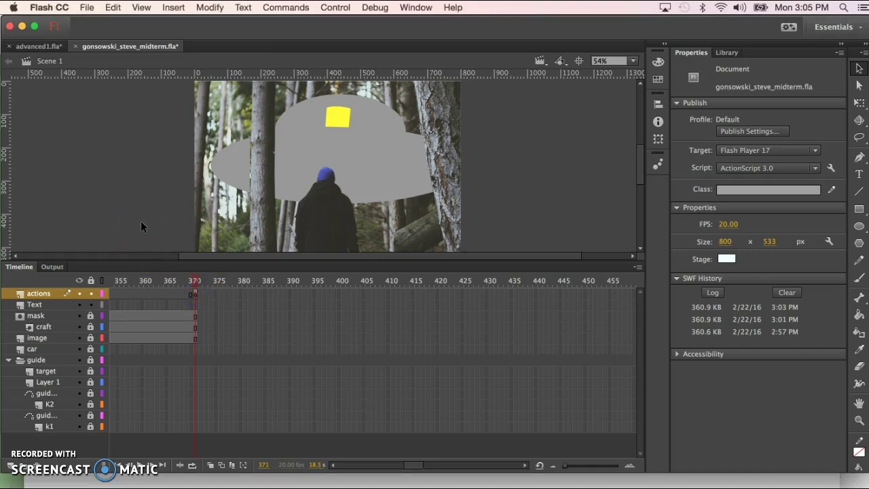
Step: Test the movie, close the player, and inspect the 1180 undefined stopit error in Compiler Errors
key(super+Return)
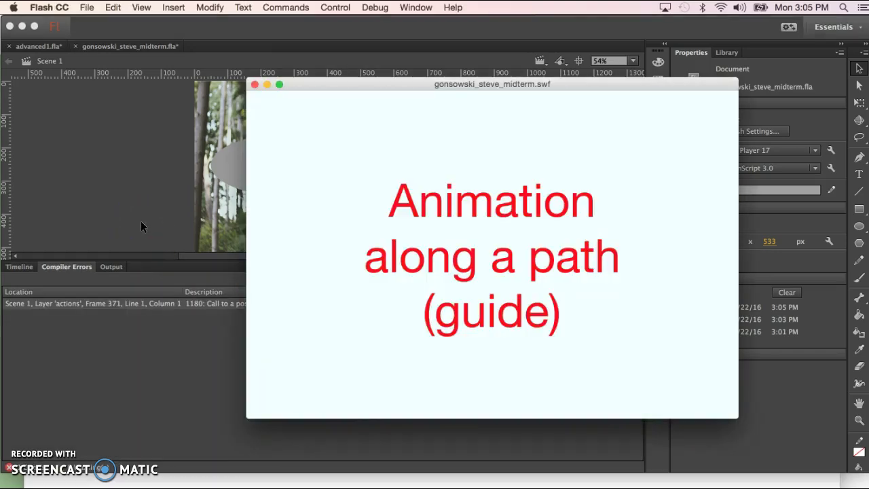
click(211, 216)
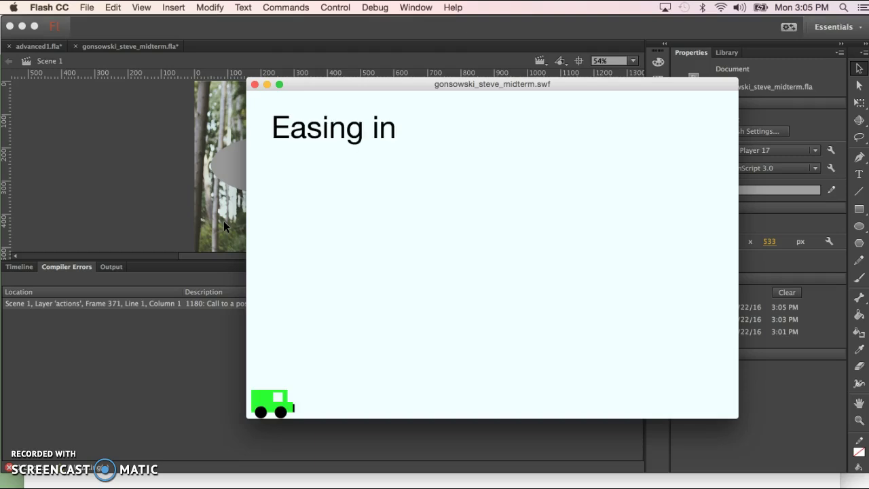
click(254, 85)
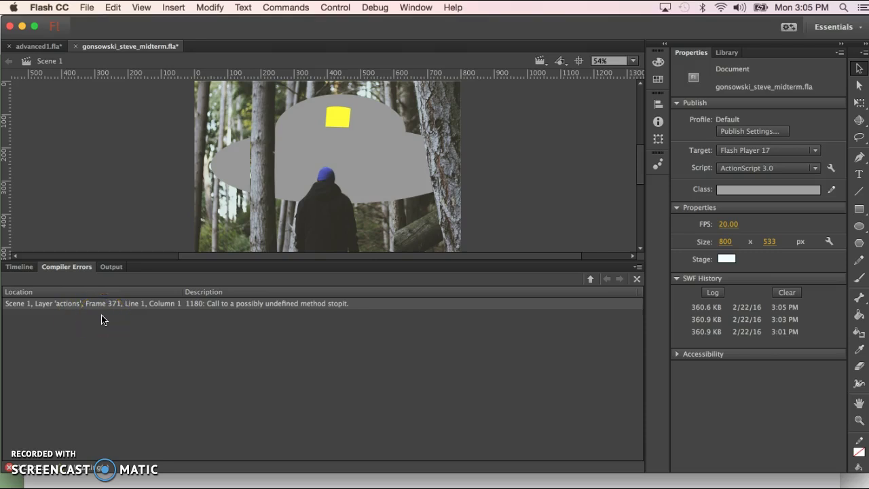
click(22, 309)
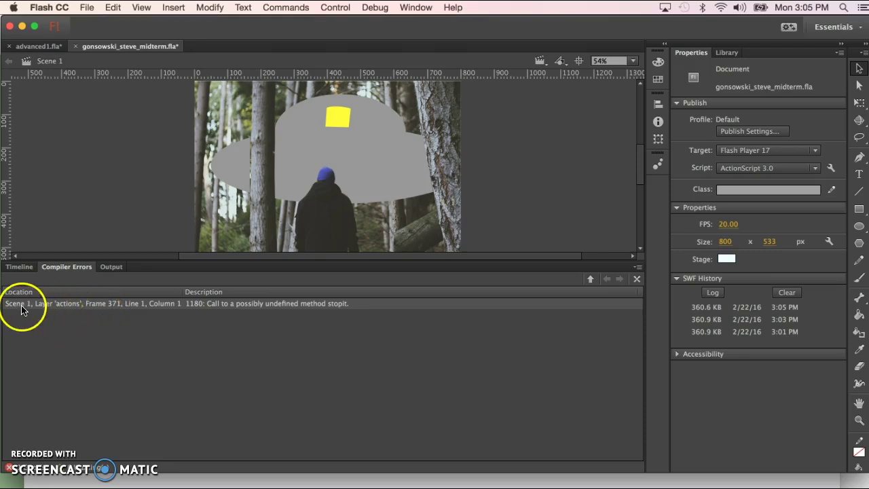
click(104, 310)
click(106, 310)
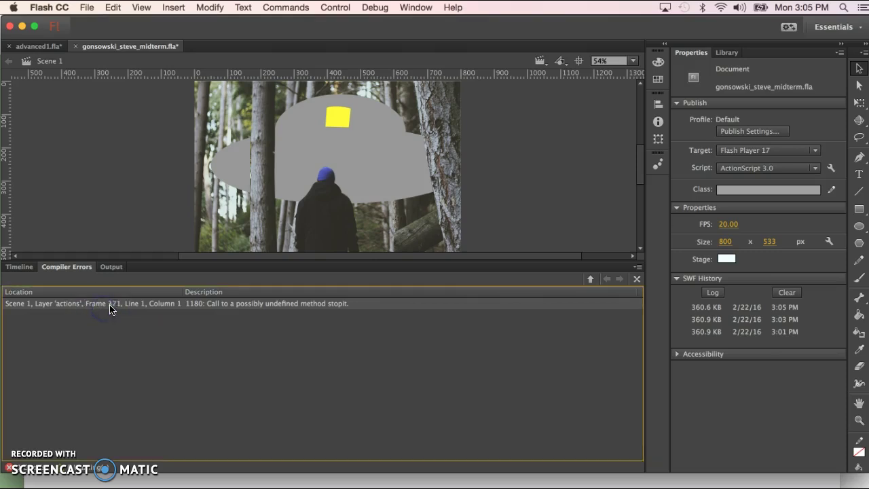
click(102, 310)
click(337, 308)
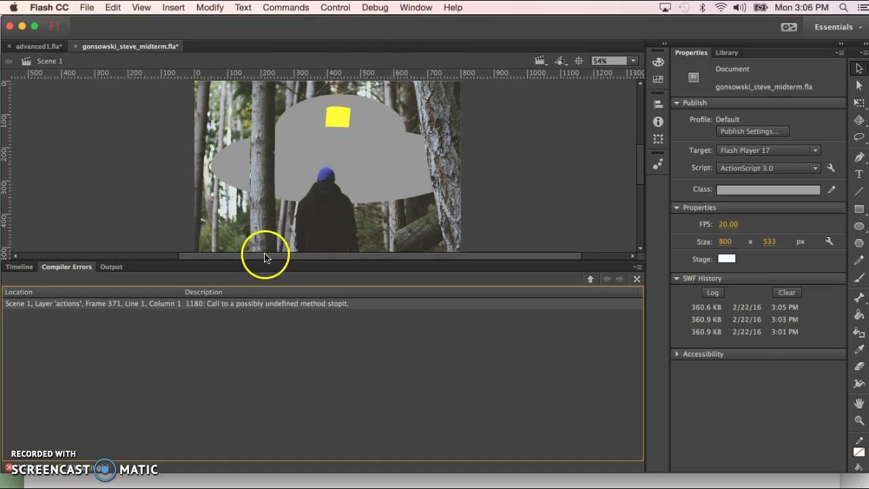
Step: Open frame 371's script on the actions layer and change stopit(); to stop();
click(18, 266)
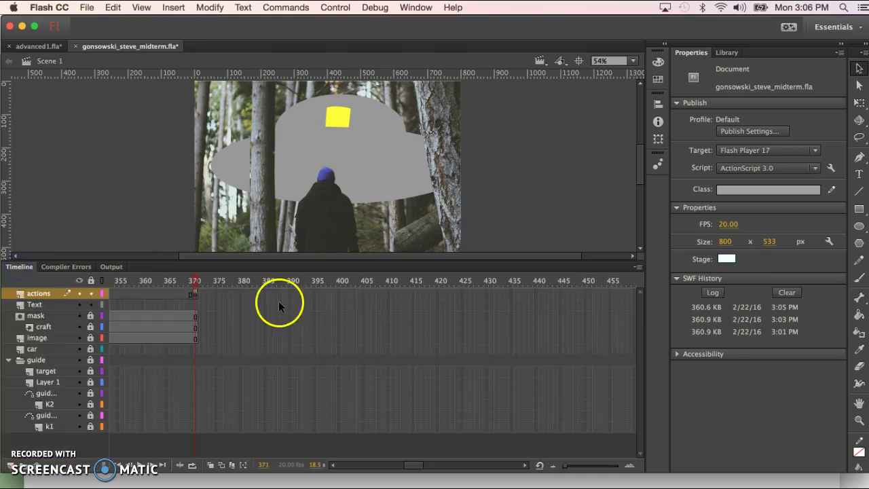
click(194, 293)
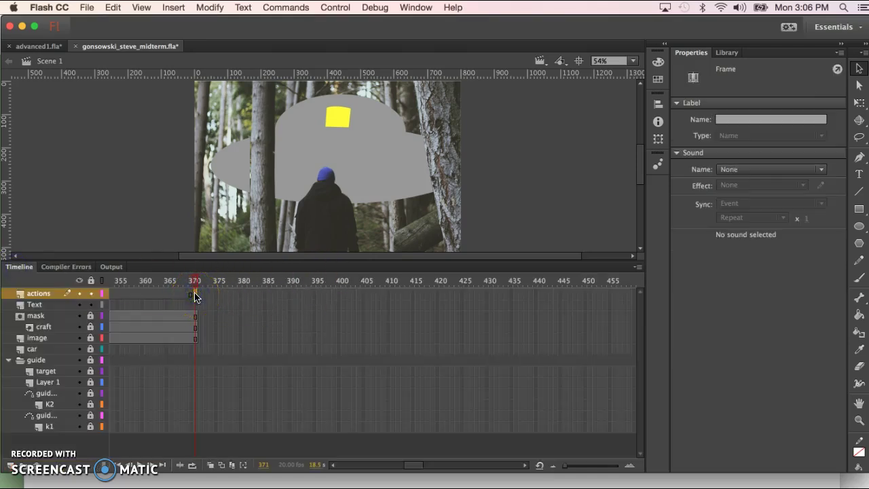
right_click(195, 296)
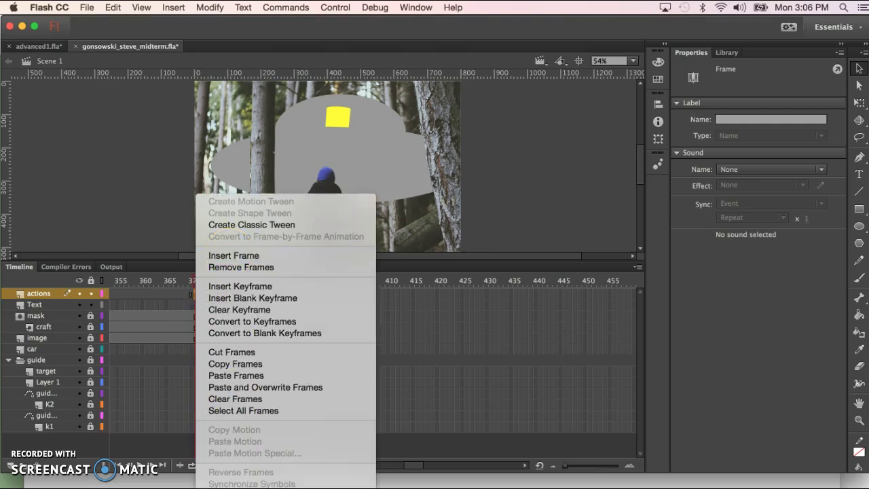
click(231, 487)
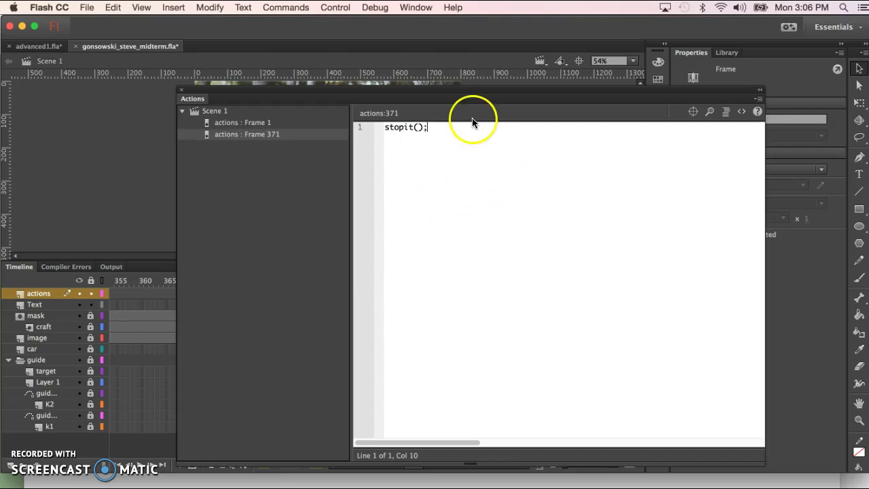
click(414, 127)
key(BackSpace)
key(BackSpace)
click(436, 178)
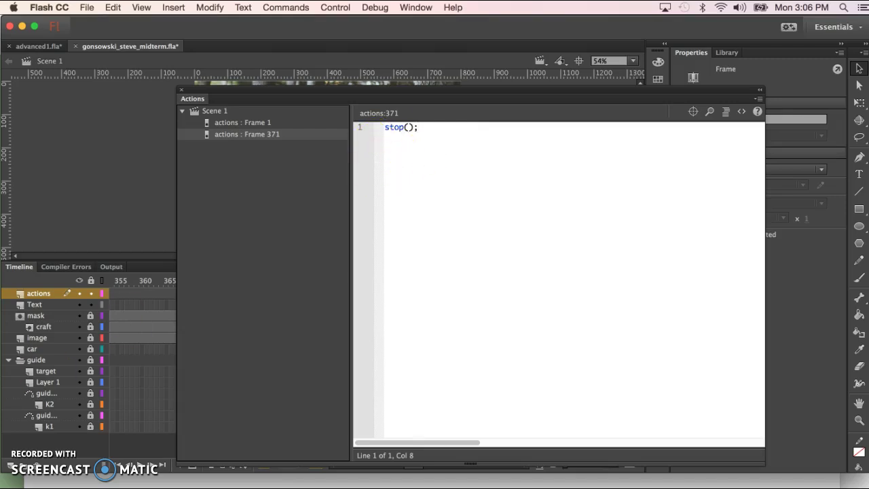
Step: Close the script editor, return to frame 1, and add a 'buttons' layer above Text
click(177, 283)
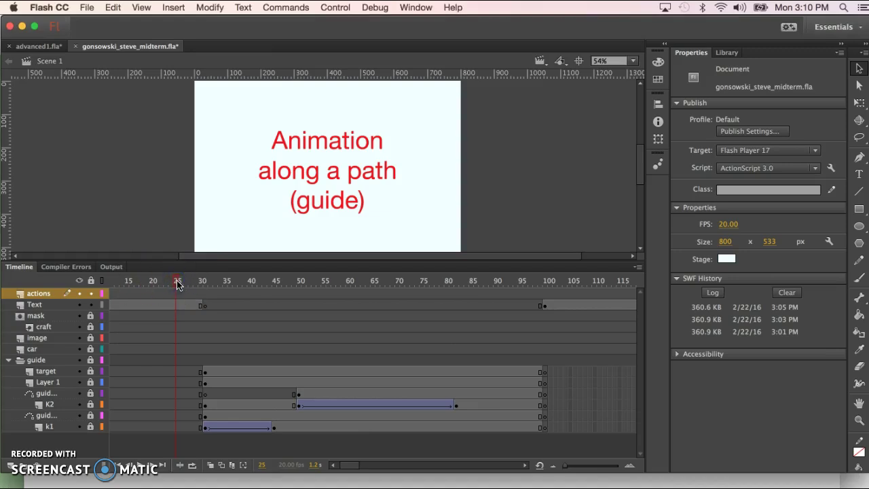
drag(120, 281, 41, 275)
click(104, 329)
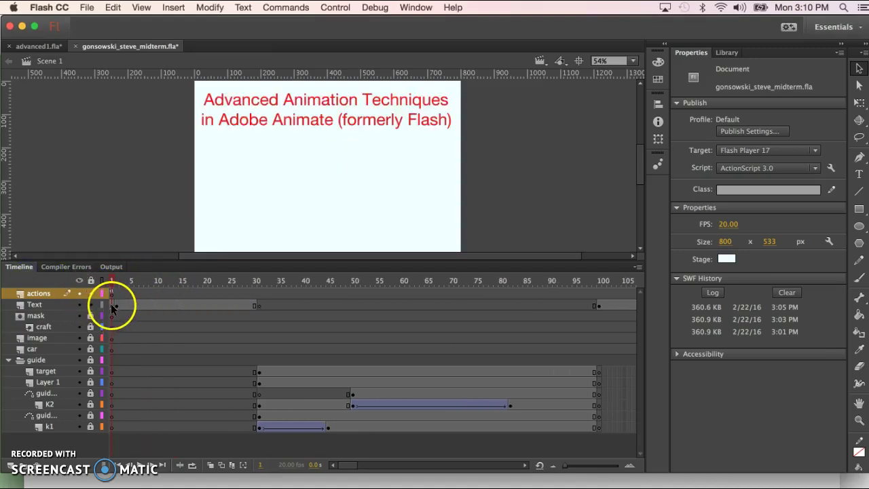
click(111, 304)
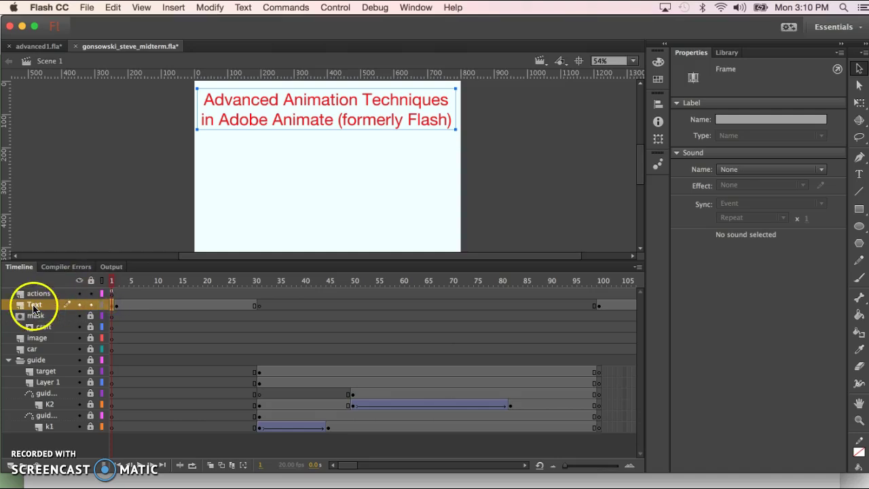
click(11, 465)
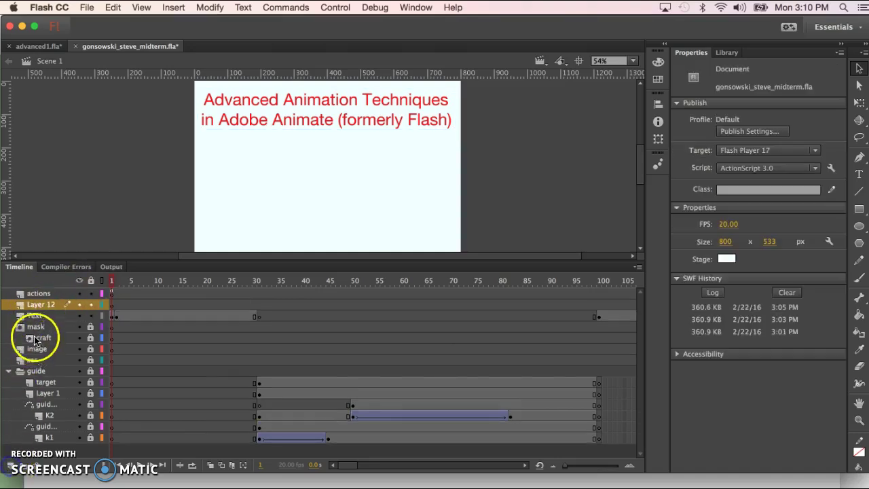
double_click(43, 306)
text(b)
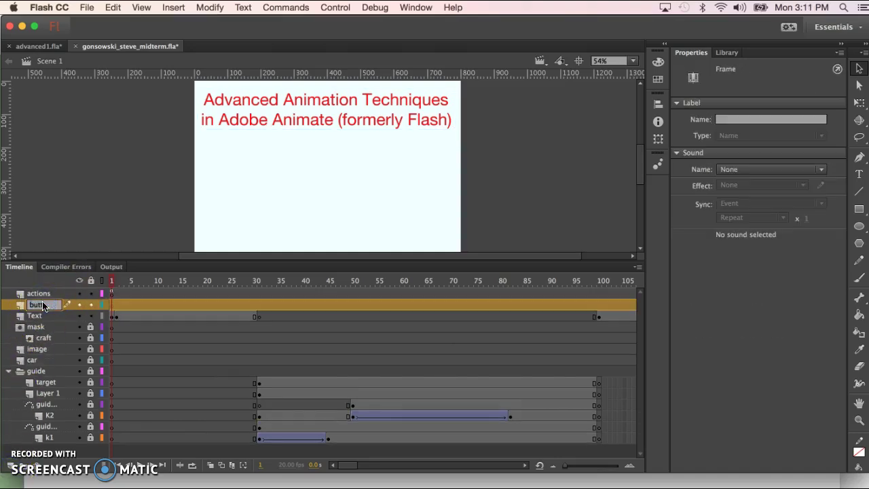
text(utton)
click(87, 201)
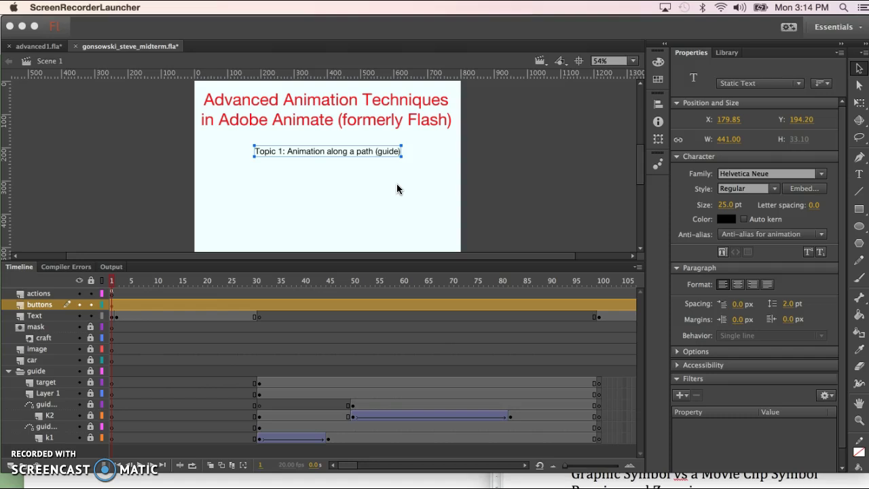
Step: Select the 'Topic 1: Animation along a path (guide)' text on stage
click(360, 176)
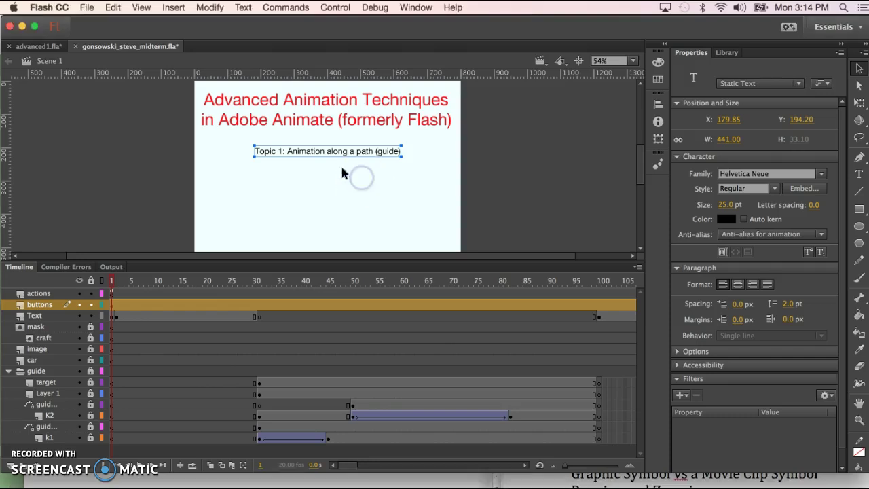
click(334, 174)
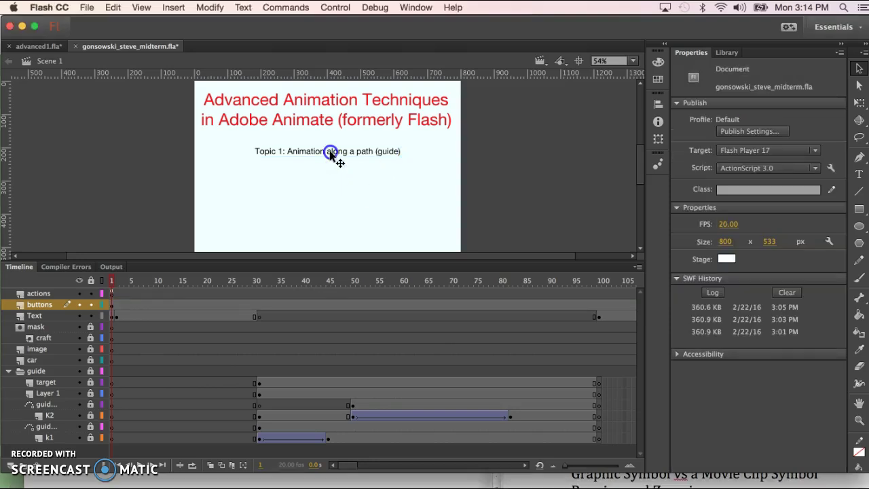
click(329, 155)
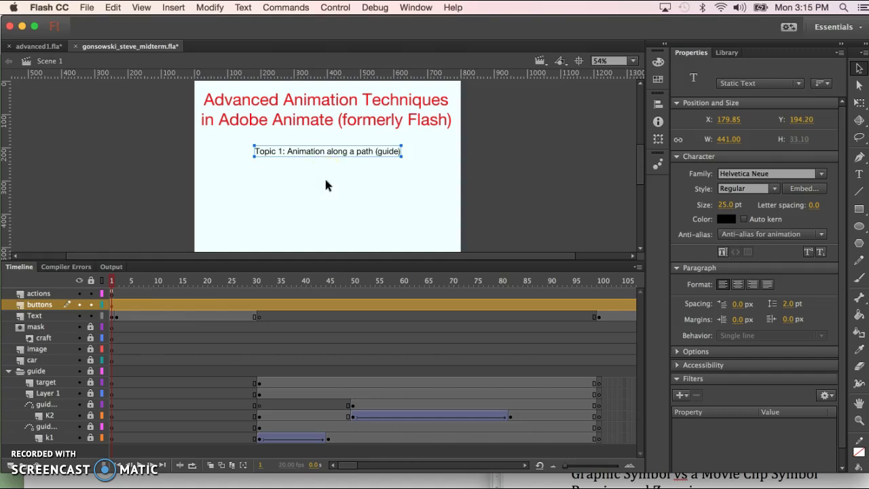
Step: Convert the Topic 1 text into a Button symbol named 'guide' with F8
key(F8)
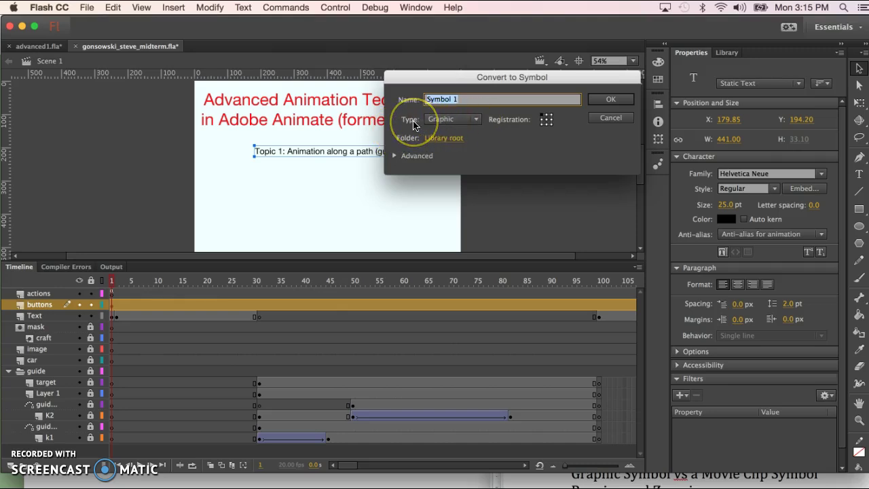
click(477, 120)
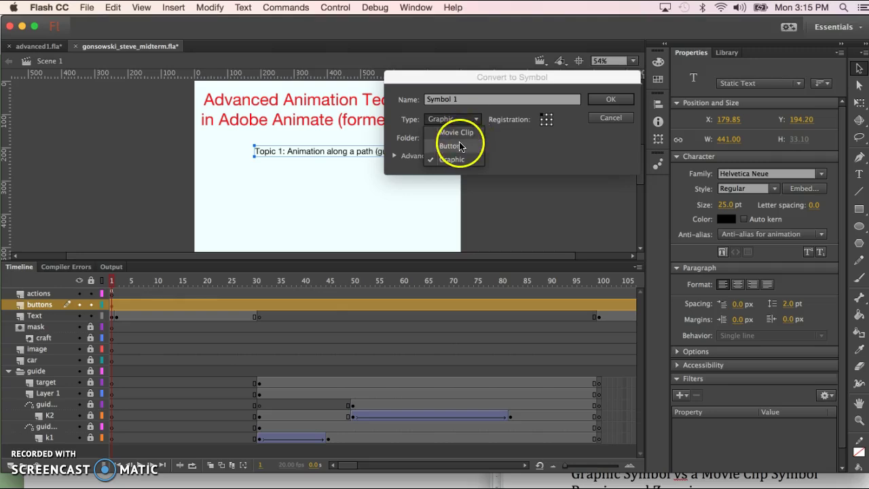
click(458, 148)
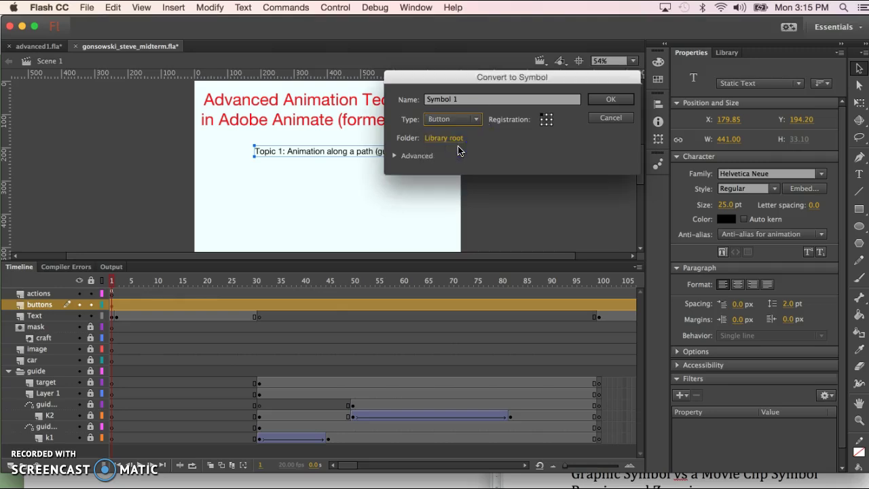
click(482, 100)
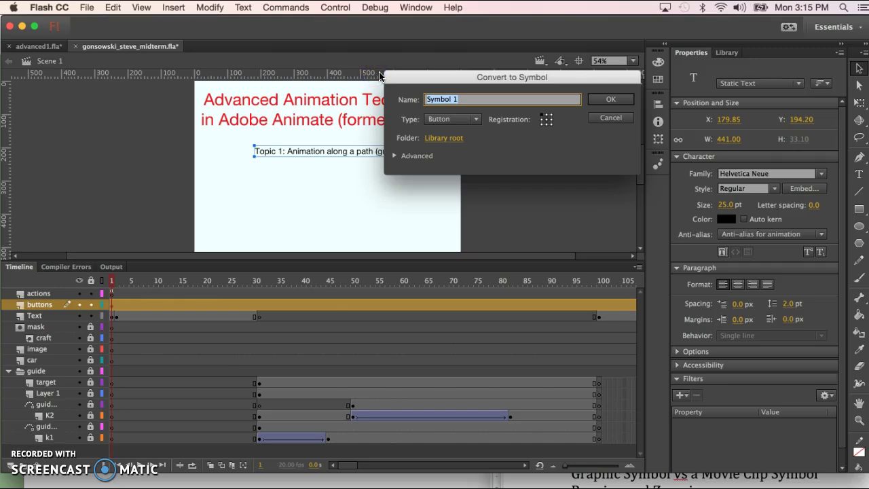
text(guide)
drag(416, 83, 473, 81)
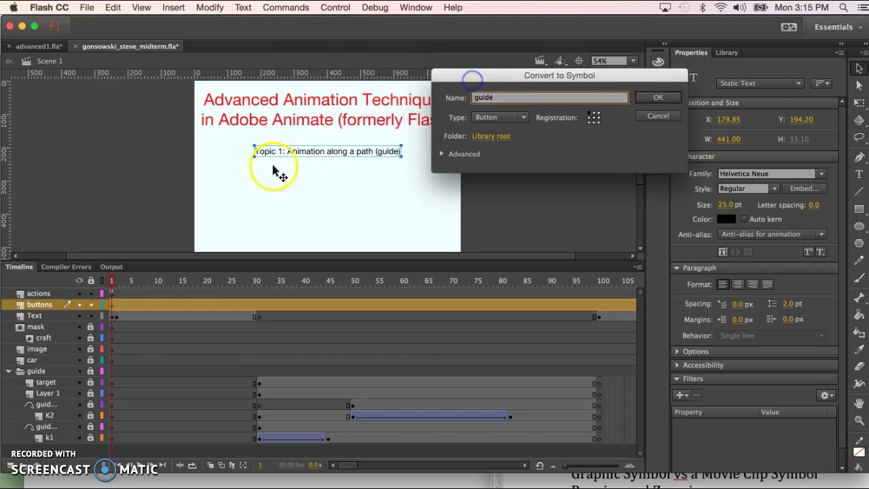
click(657, 100)
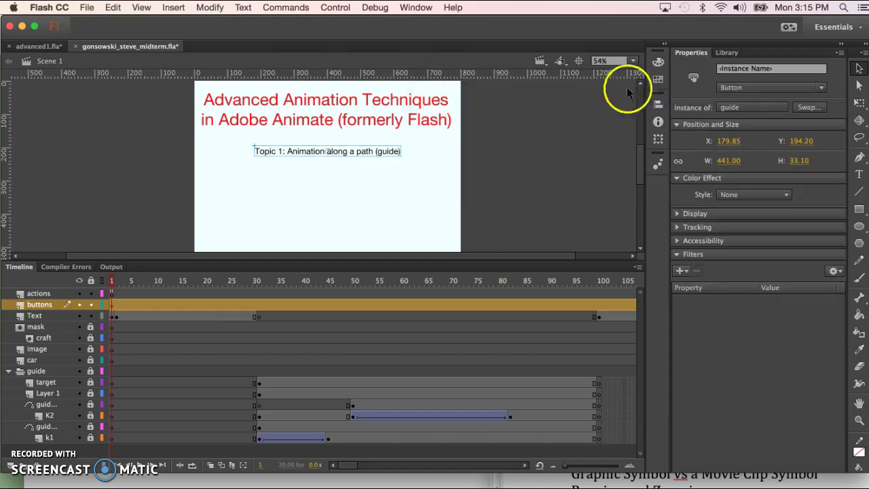
Step: Show the Library panel, where the guide button appears among six items
click(727, 53)
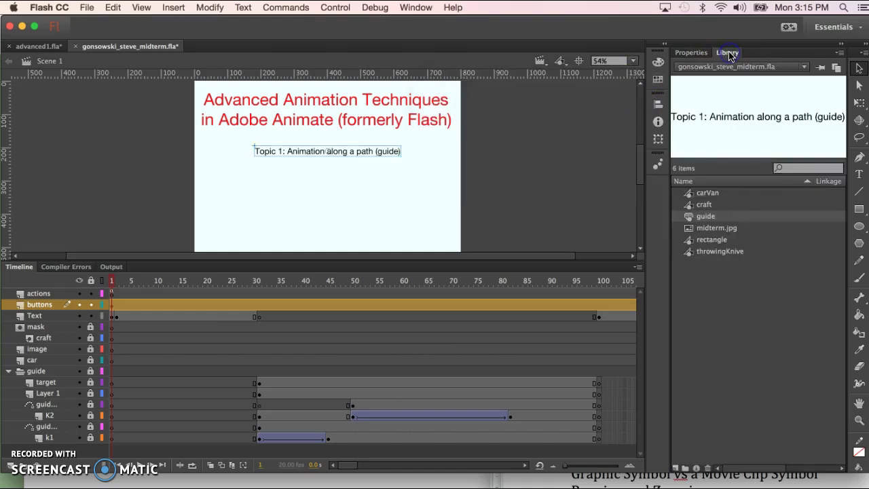
Step: Open the guide button symbol from the Library for editing and preview the movie once
double_click(744, 117)
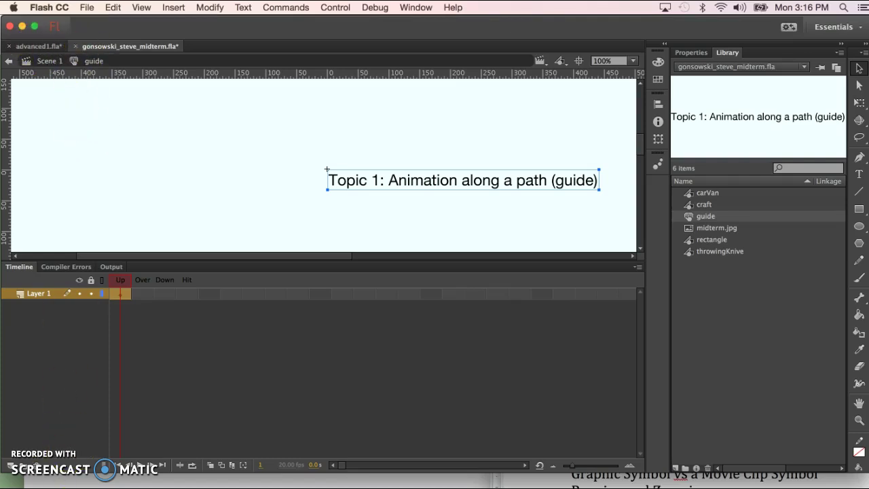
key(super+Return)
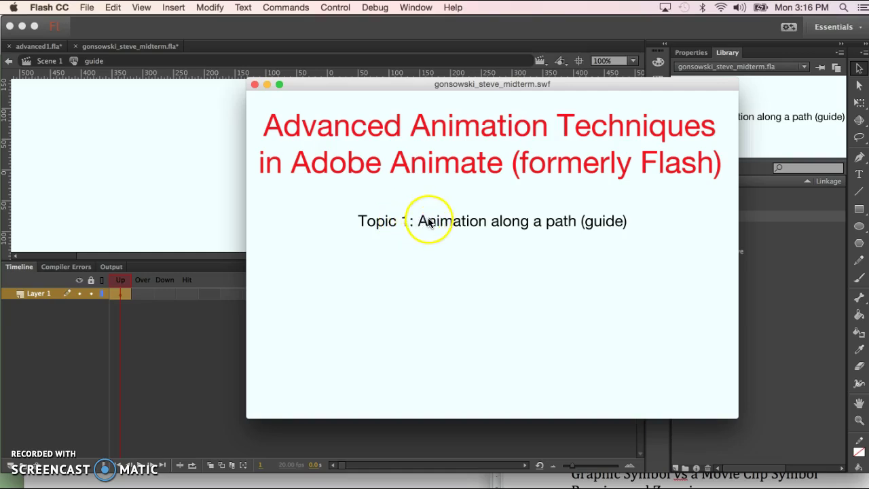
click(141, 193)
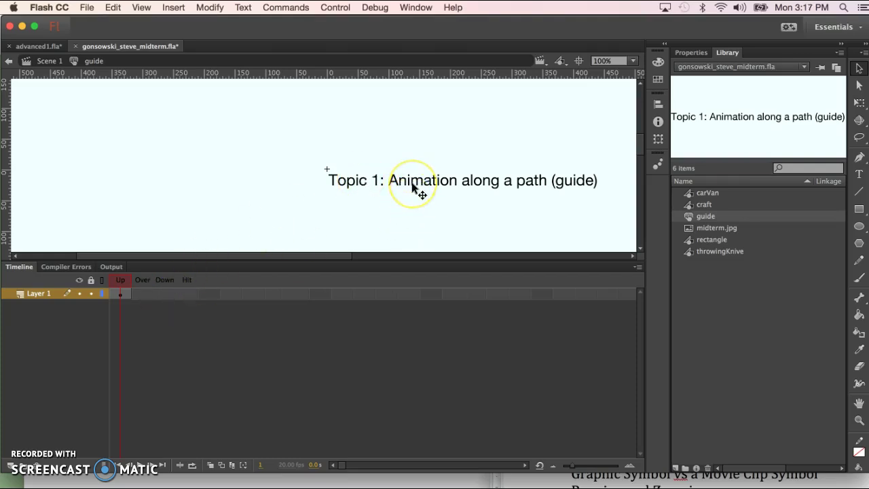
Step: Add keyframes for the Over and Down states, copying the Up frame's Topic 1 text
click(240, 291)
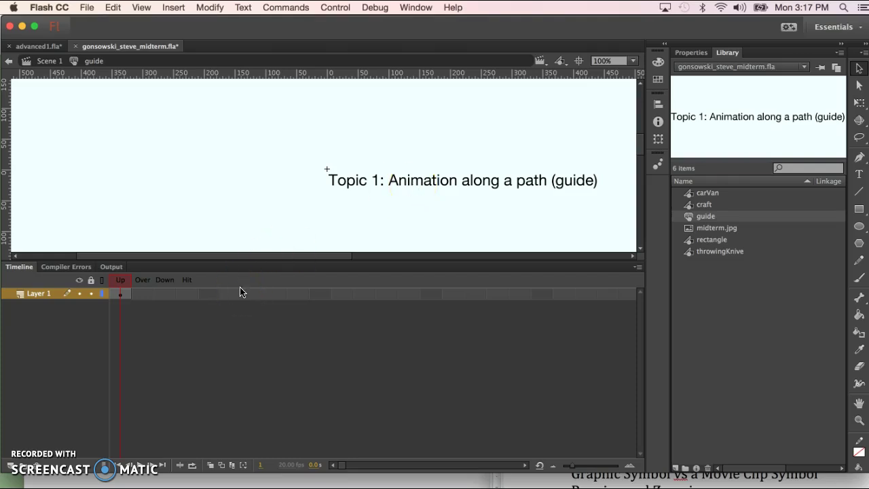
drag(166, 274, 140, 296)
click(120, 293)
click(121, 299)
key(F6)
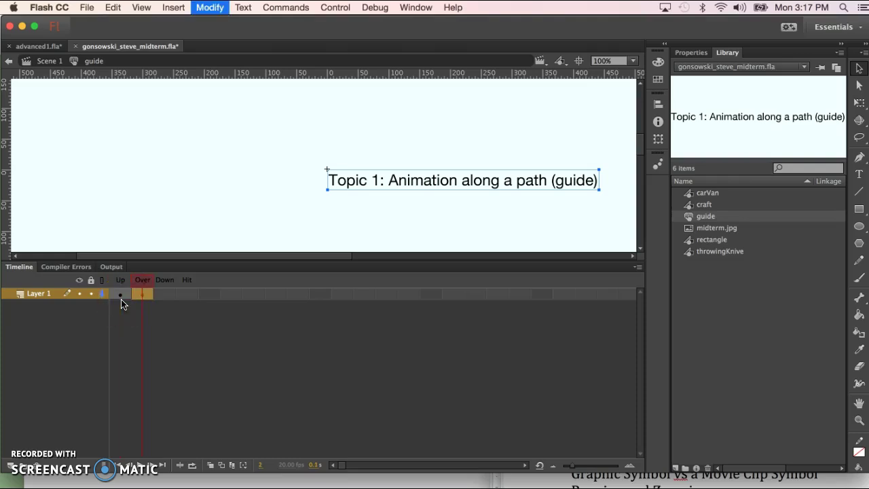
key(F6)
Step: Select the whole Topic 1 text in the Over frame with the Text tool
click(130, 303)
mouse_move(130, 303)
mouse_down()
mouse_move(119, 298)
mouse_move(162, 291)
mouse_move(116, 287)
mouse_move(154, 294)
mouse_move(136, 305)
mouse_move(140, 297)
mouse_up()
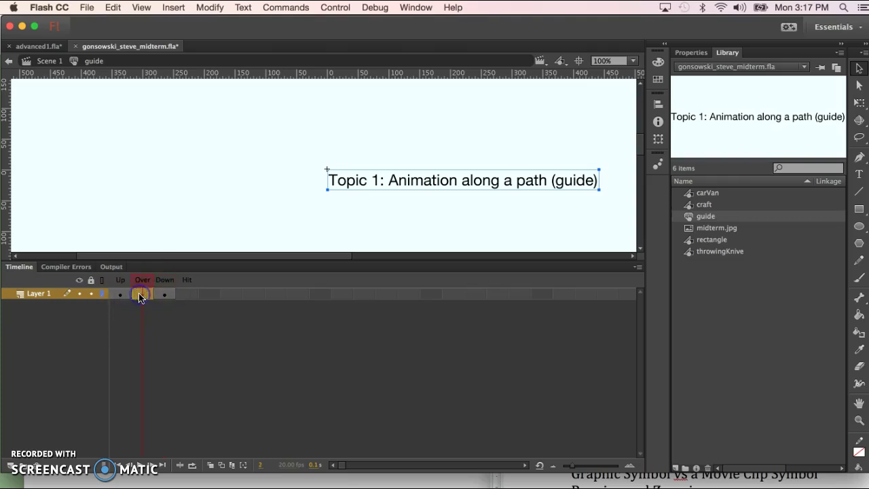
click(343, 180)
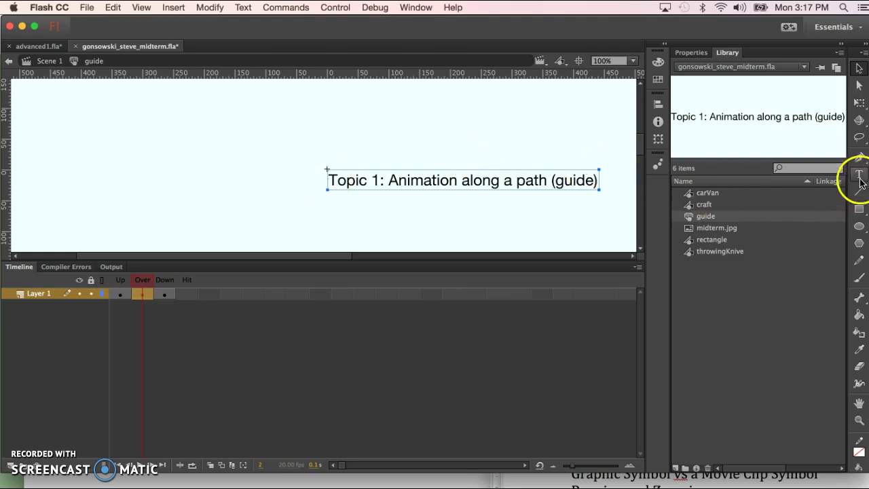
click(860, 178)
click(328, 180)
drag(328, 180, 615, 184)
Step: Set the Over-state Topic 1 text to color #999999 and Italic style, then test the movie
click(701, 55)
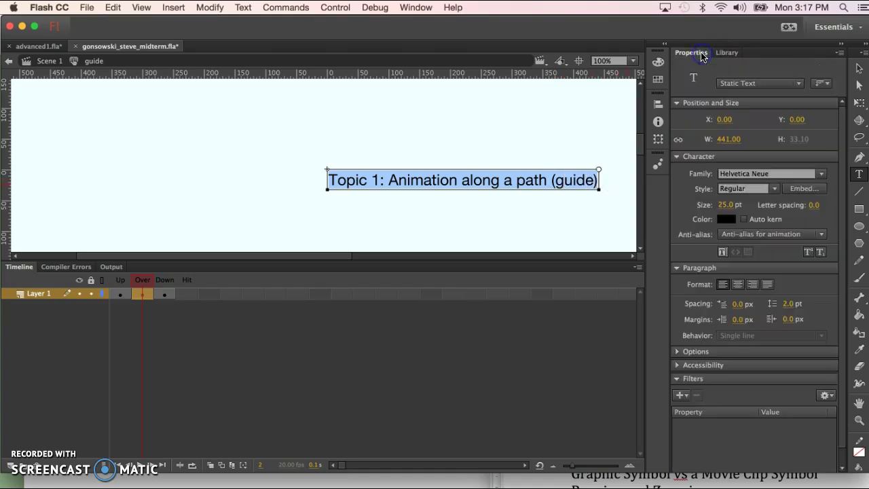
click(726, 219)
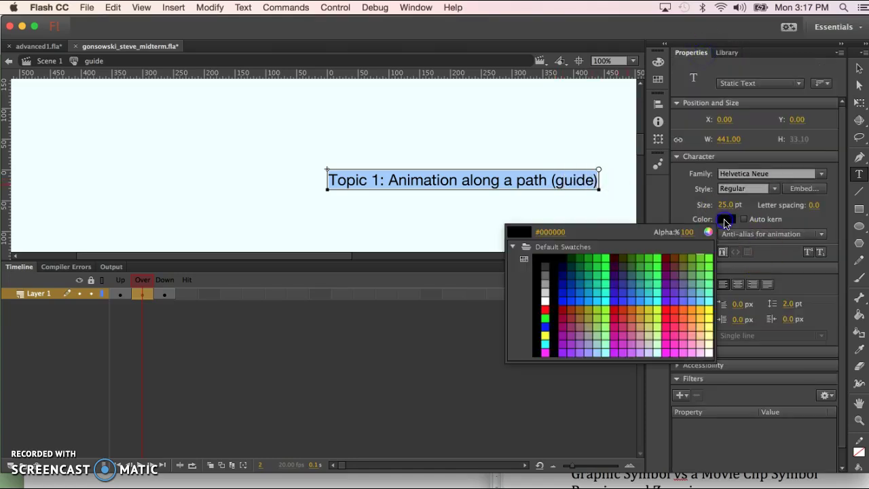
click(546, 284)
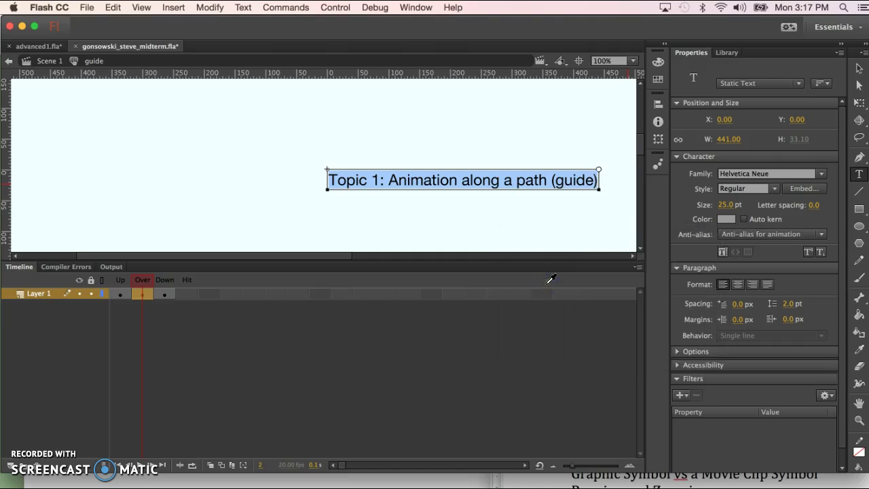
click(774, 192)
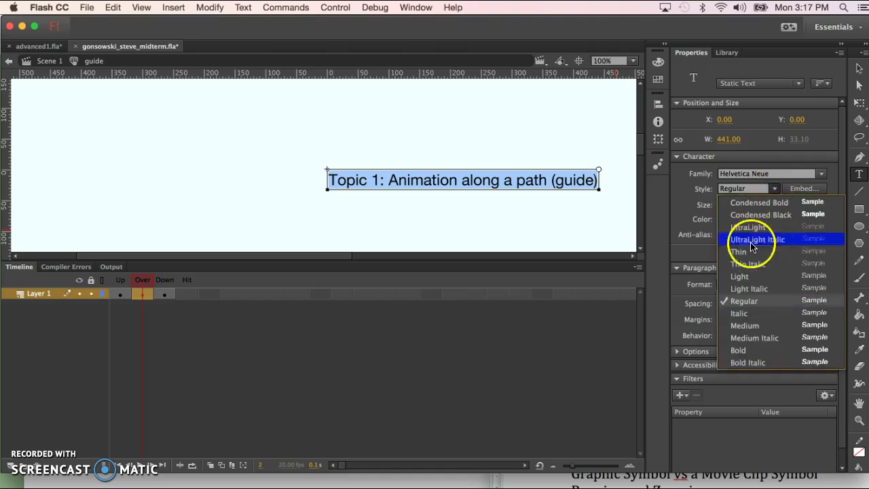
click(738, 314)
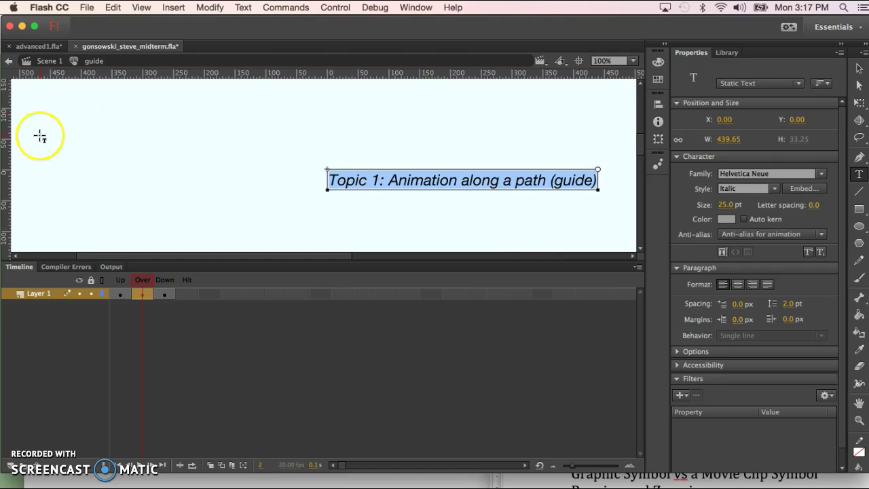
key(super+Return)
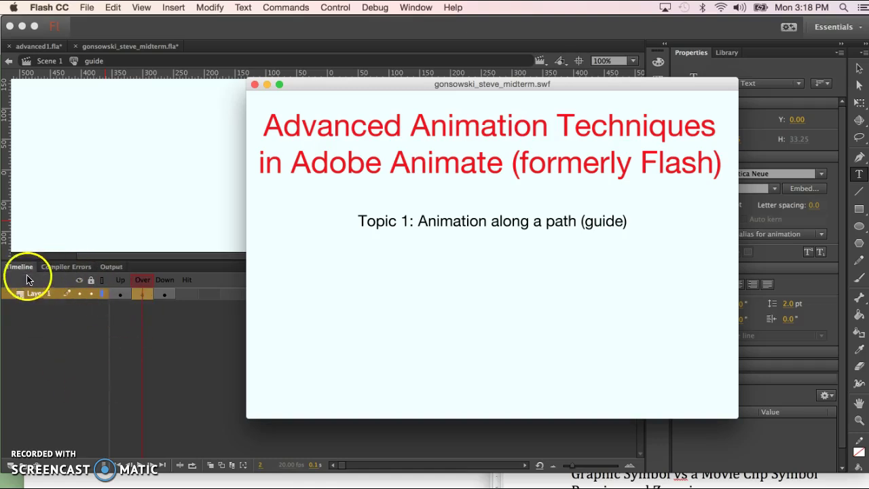
Step: Go to the guide button's empty Hit frame, test again, and close the preview without saving
click(176, 355)
click(188, 293)
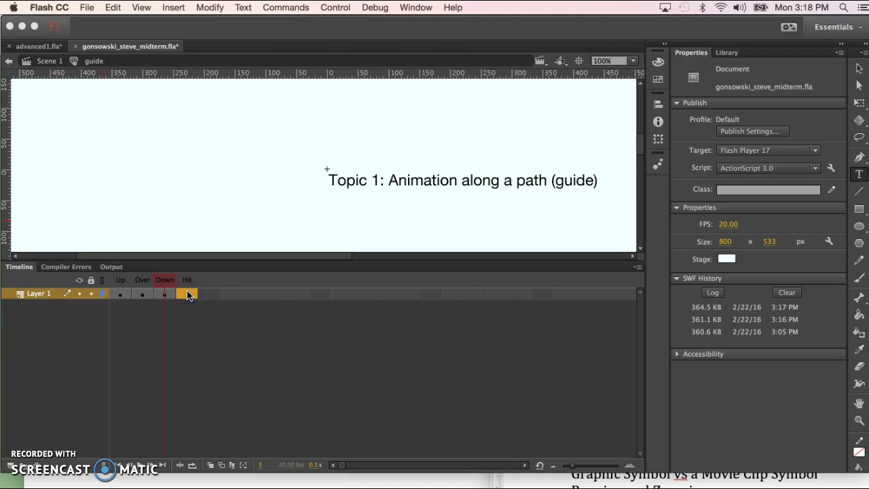
click(190, 300)
key(super+Return)
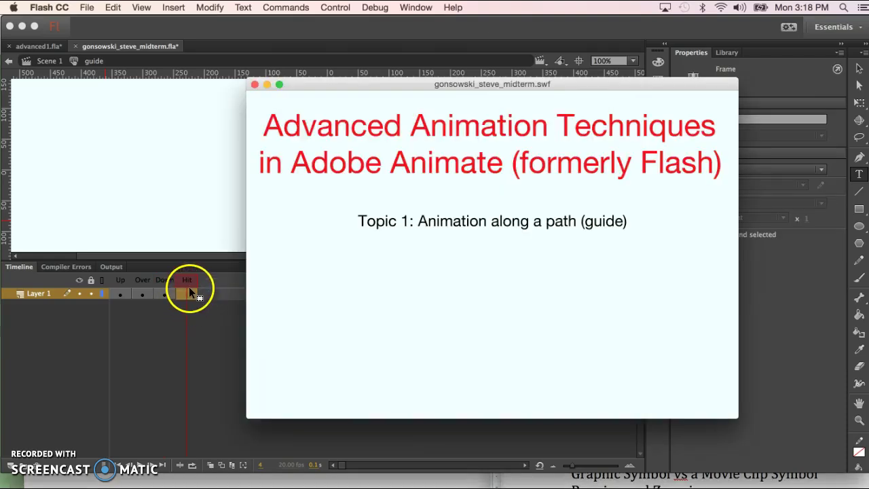
click(254, 84)
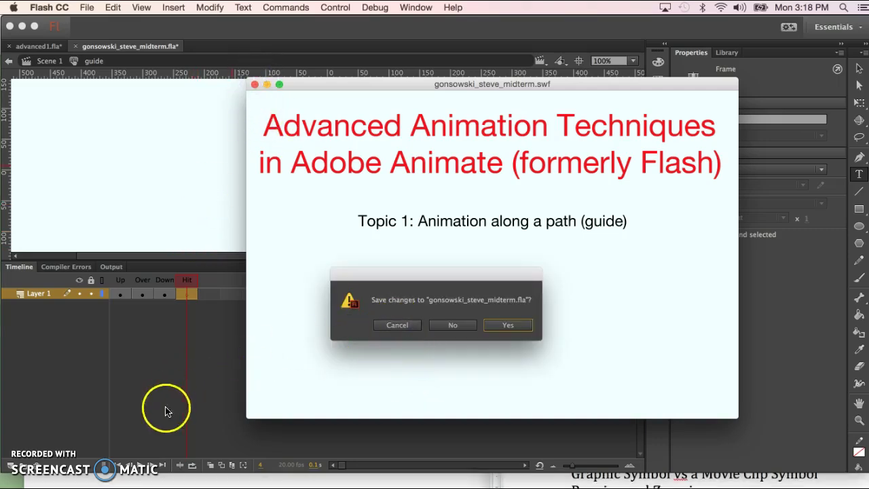
click(195, 293)
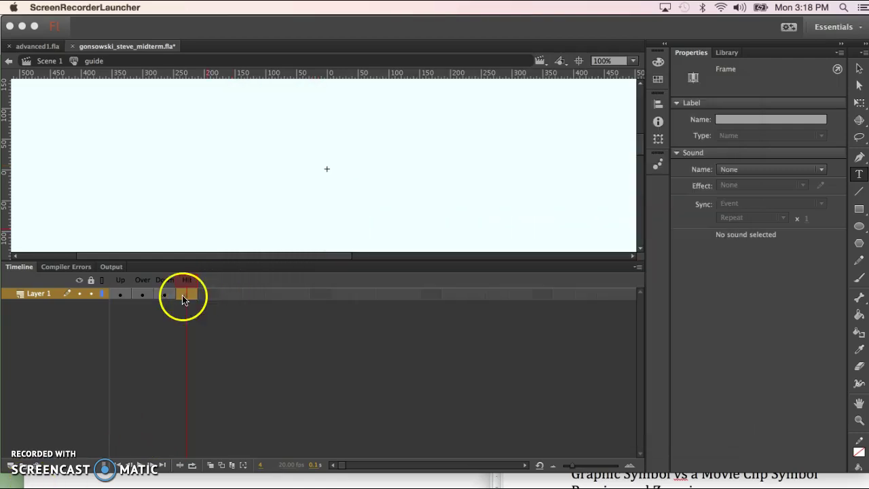
Step: On the Hit frame, turn on onion skinning limited to the Down and Hit frames
click(165, 295)
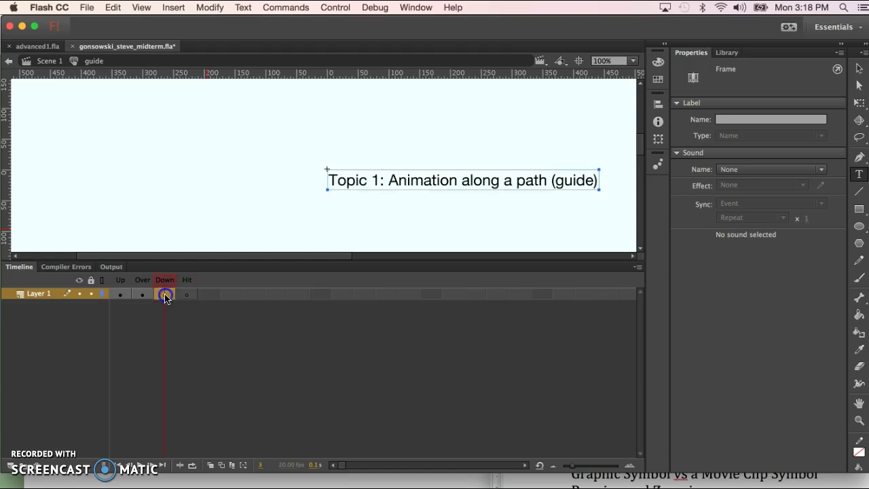
click(184, 294)
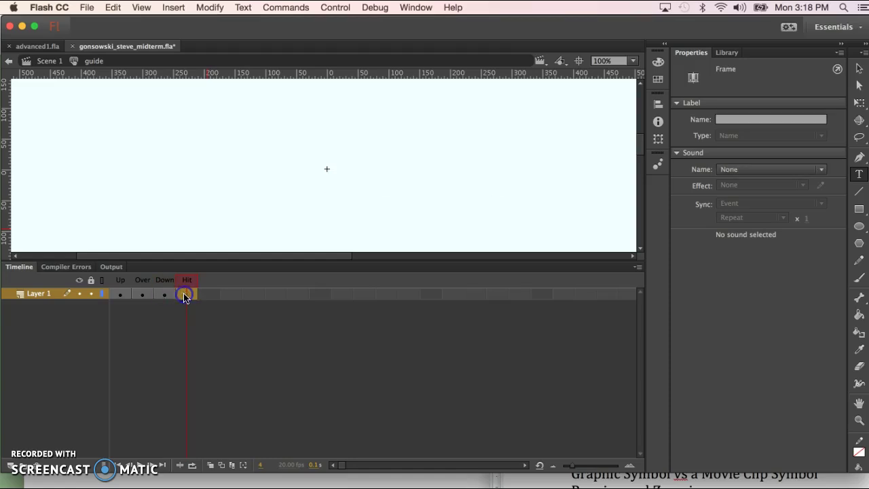
click(194, 305)
click(211, 466)
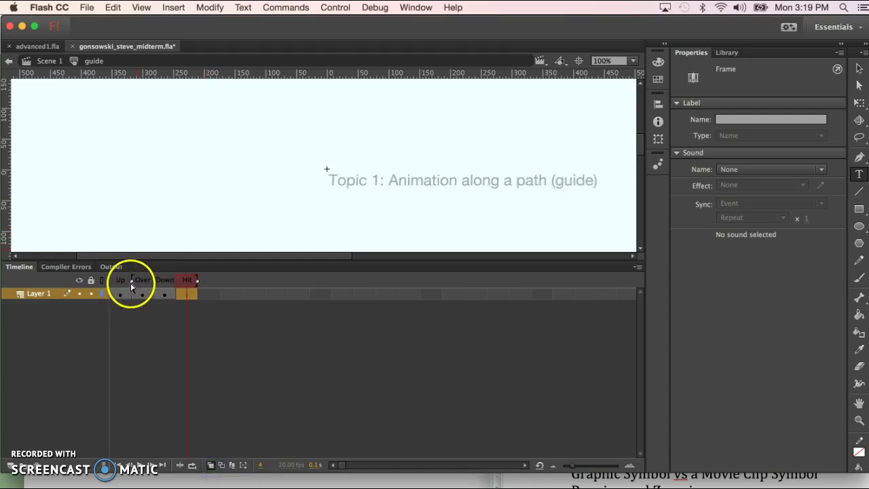
drag(131, 283, 163, 287)
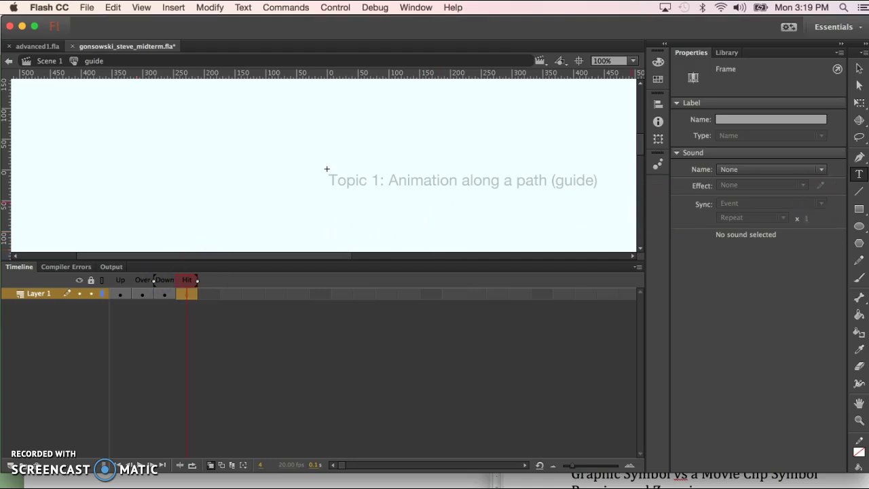
Step: Draw a wide green rectangle over the Topic 1 text as the hit area and test the movie
drag(859, 212, 766, 207)
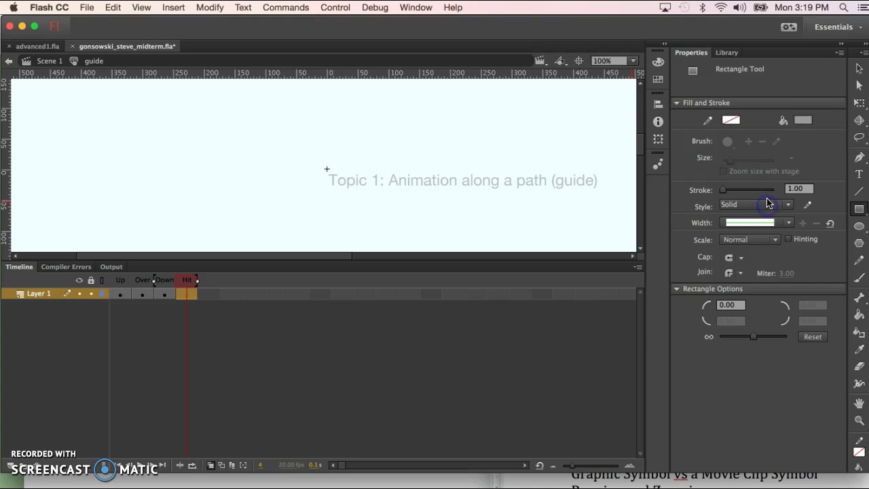
click(802, 125)
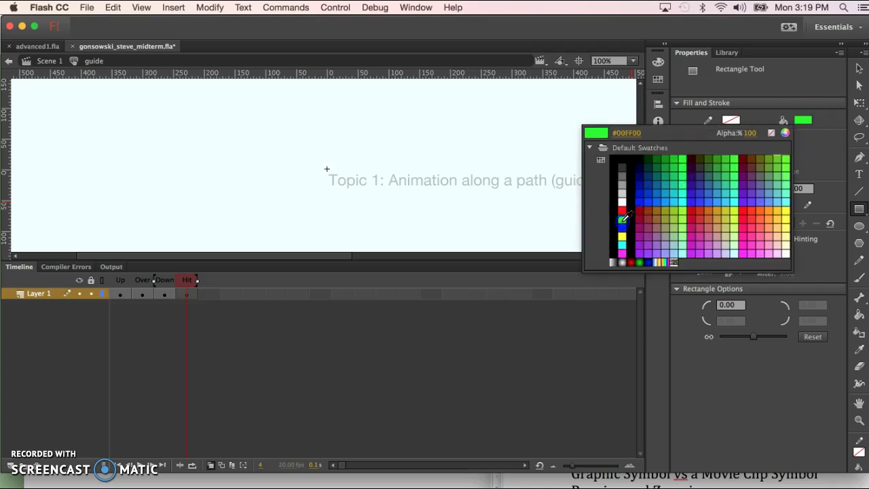
click(621, 219)
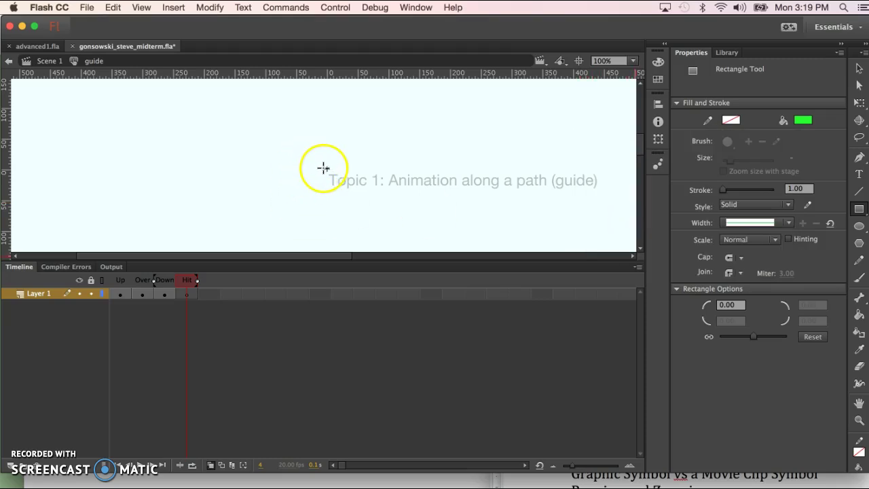
mouse_move(325, 168)
mouse_down()
mouse_move(454, 184)
mouse_move(596, 184)
mouse_move(599, 192)
mouse_up()
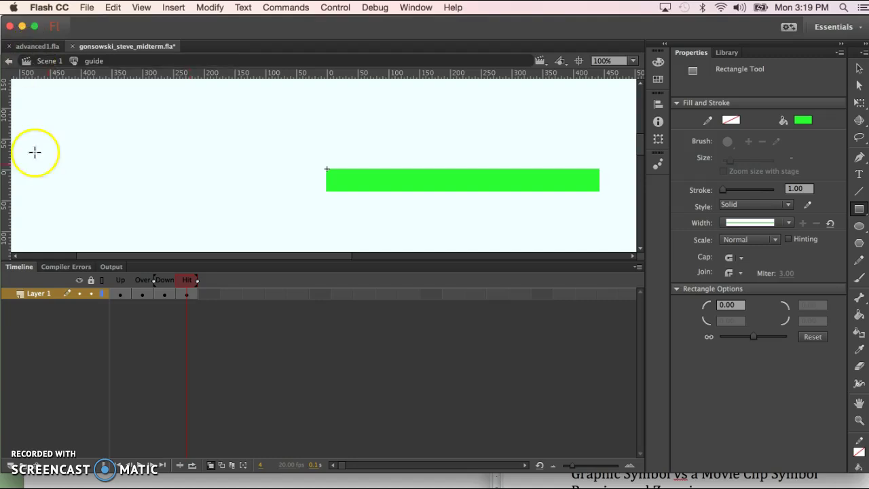
key(super+Return)
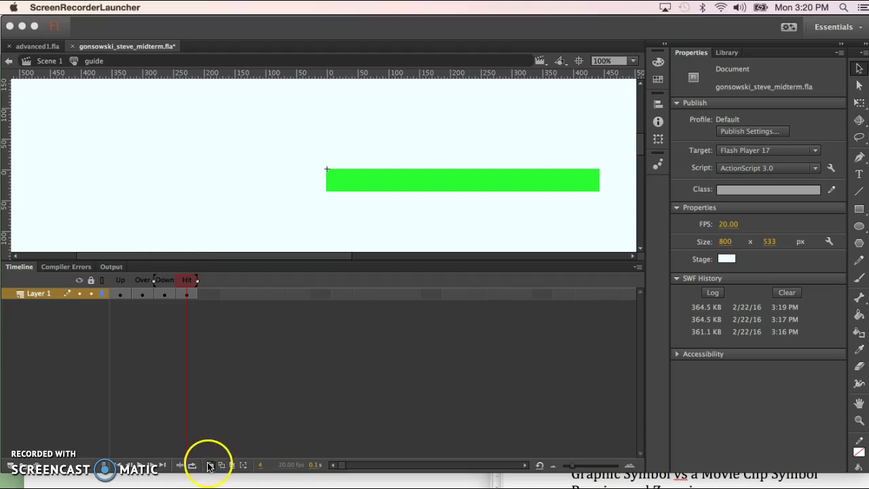
click(210, 465)
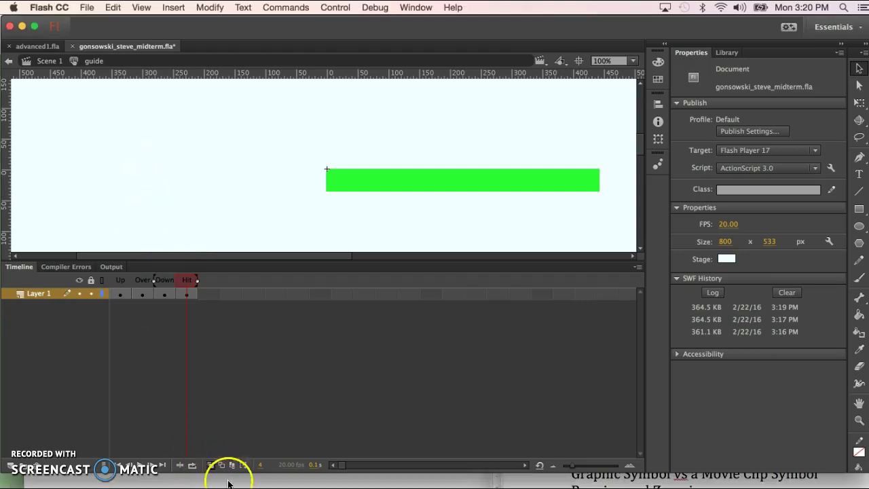
Step: Turn onion skinning off, exit to Scene 1, and check the guide instance and buttons/actions frames
click(210, 466)
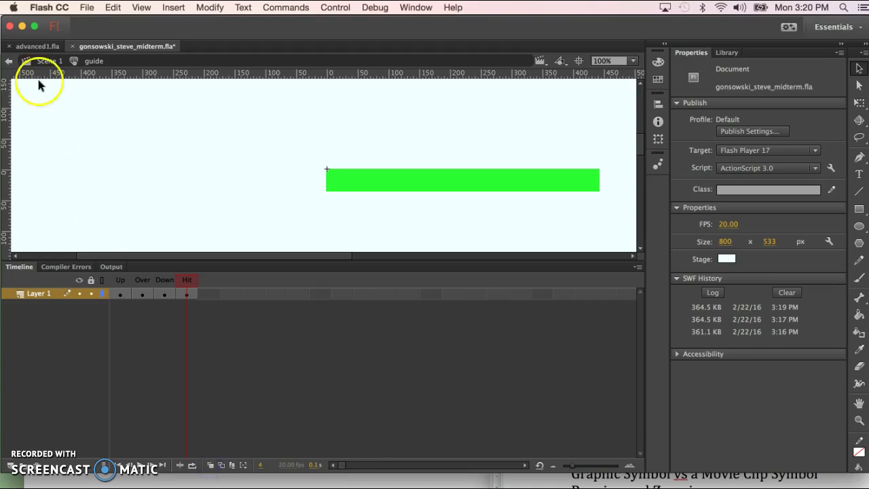
click(10, 61)
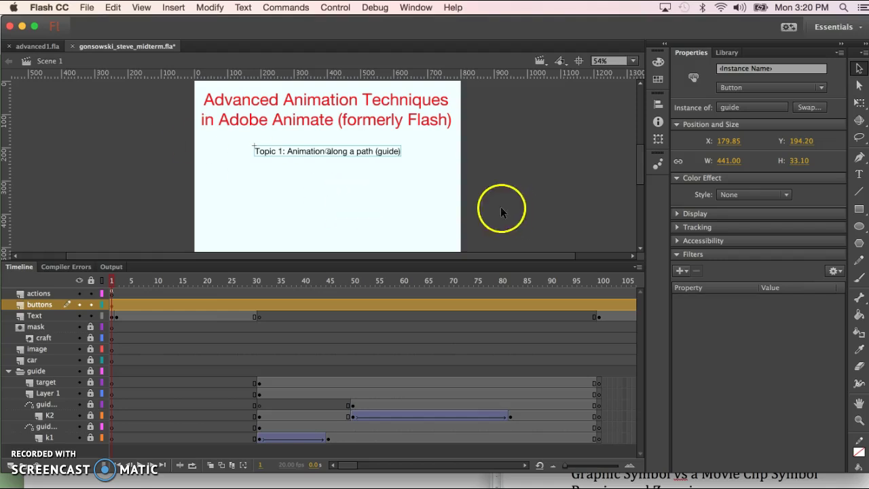
click(490, 180)
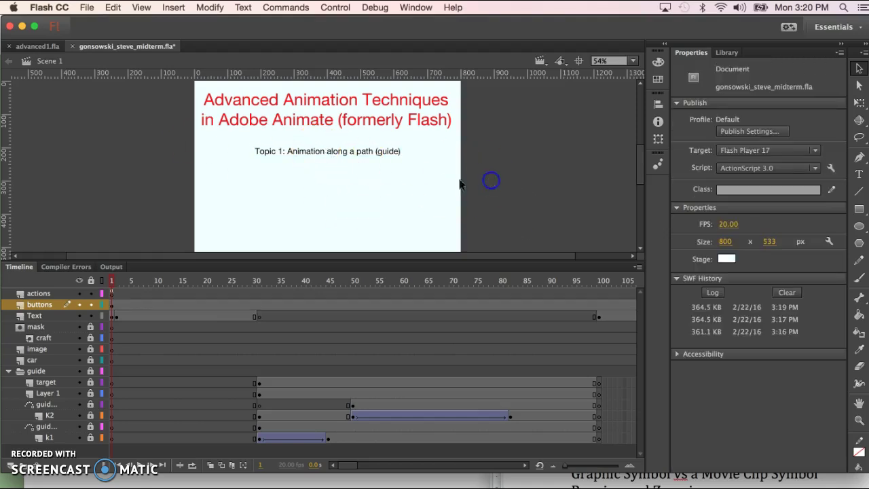
click(326, 155)
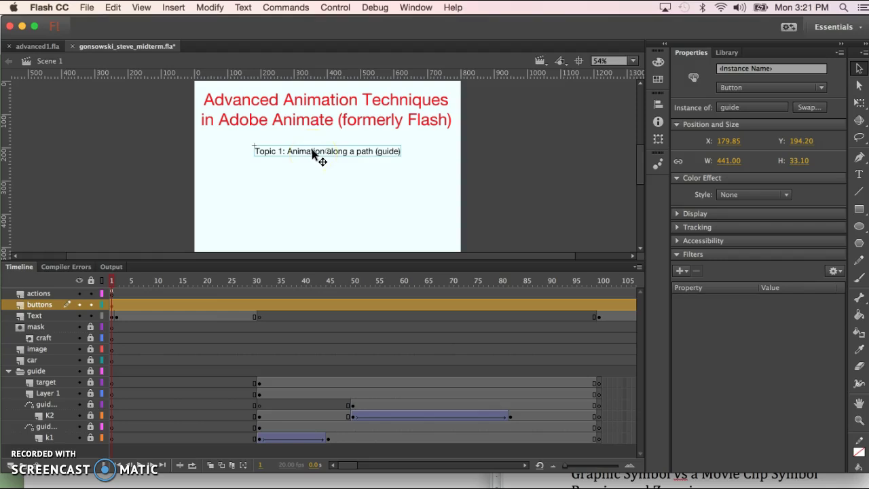
click(112, 305)
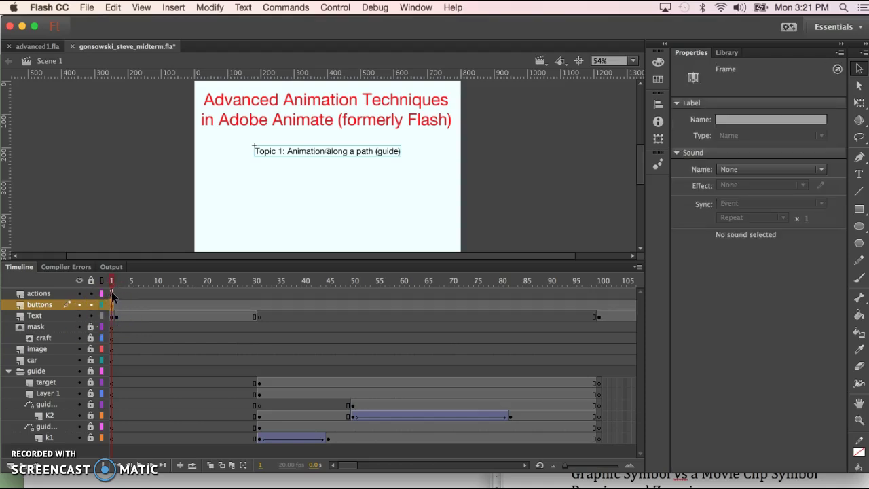
click(112, 292)
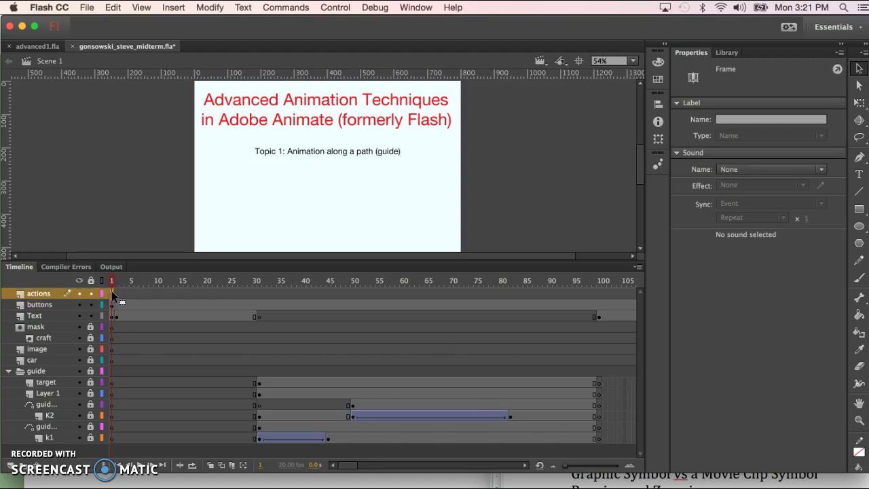
click(512, 161)
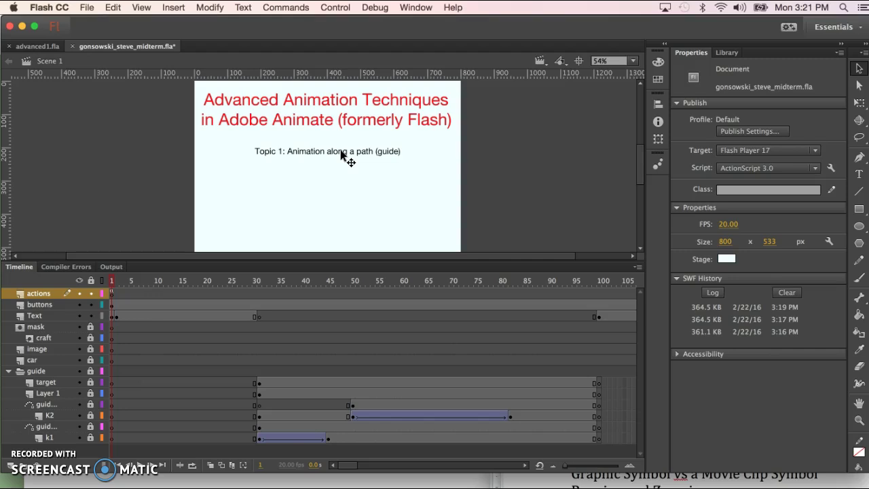
Step: Drag four copies of the guide button from the Library onto the stage
click(726, 53)
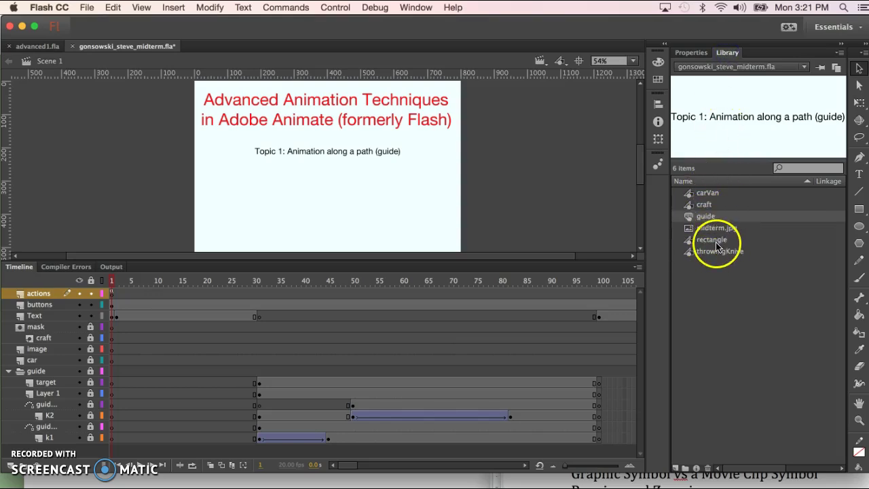
drag(705, 215, 410, 186)
drag(703, 216, 458, 207)
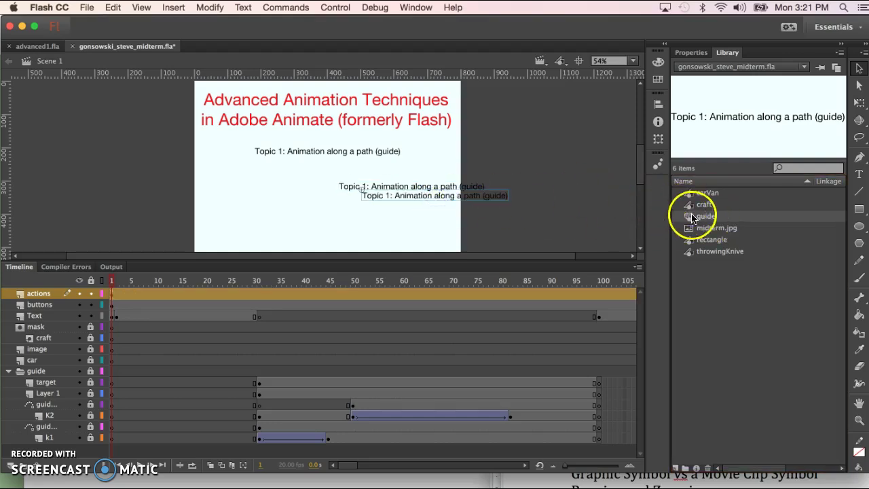
drag(704, 219, 446, 219)
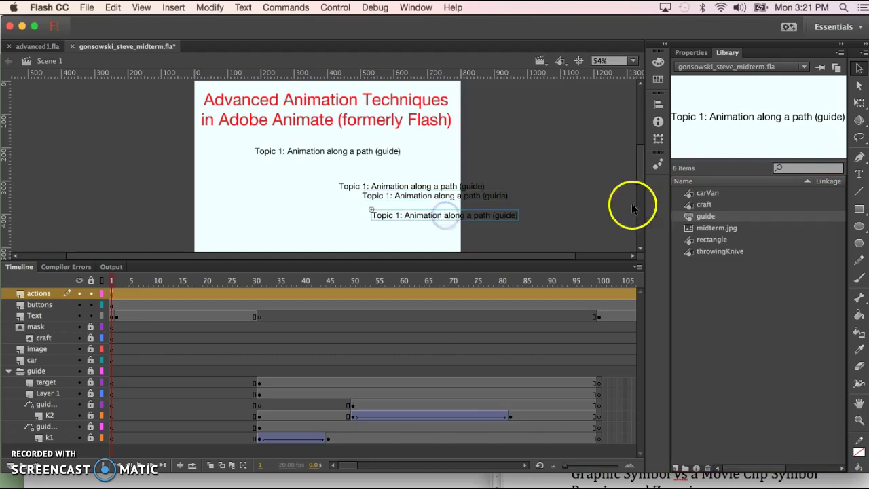
drag(716, 217, 440, 227)
Step: Delete the four extra guide copies and select the original guide button instance
click(533, 166)
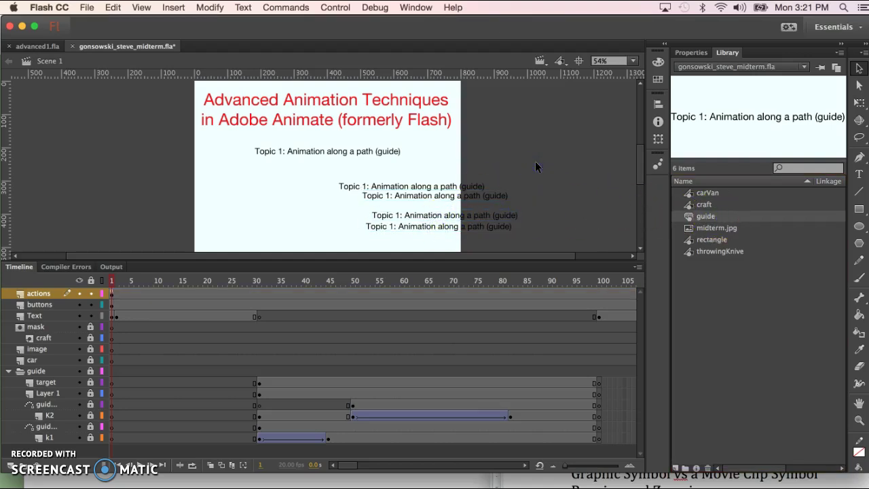
drag(536, 163, 470, 236)
key(Delete)
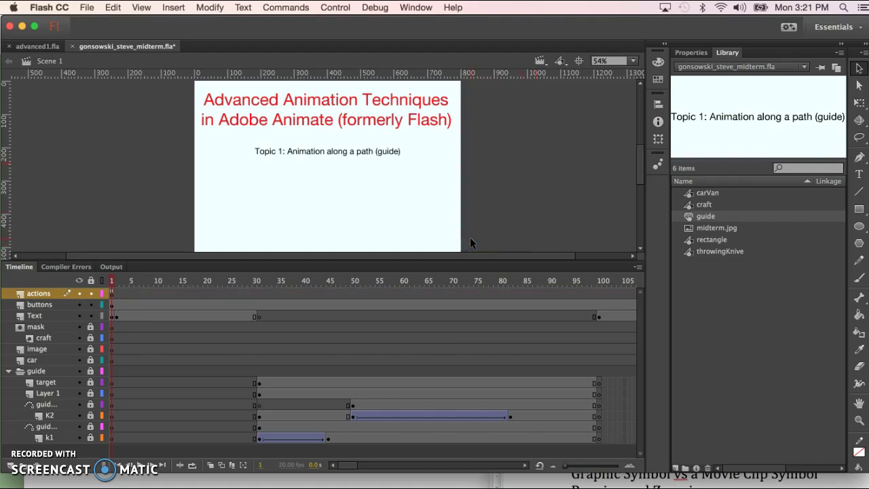
click(469, 233)
click(346, 156)
click(337, 154)
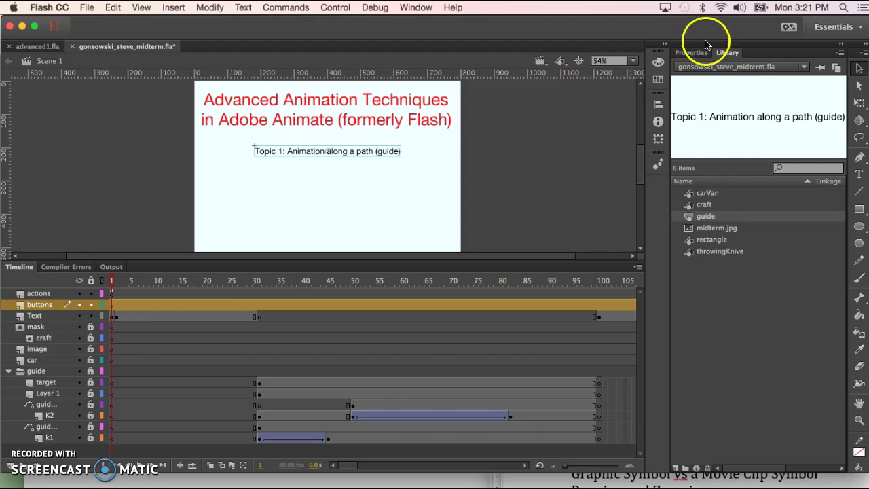
Step: Enter 'guide_btn' as the selected button's Instance Name in the Properties panel
click(689, 53)
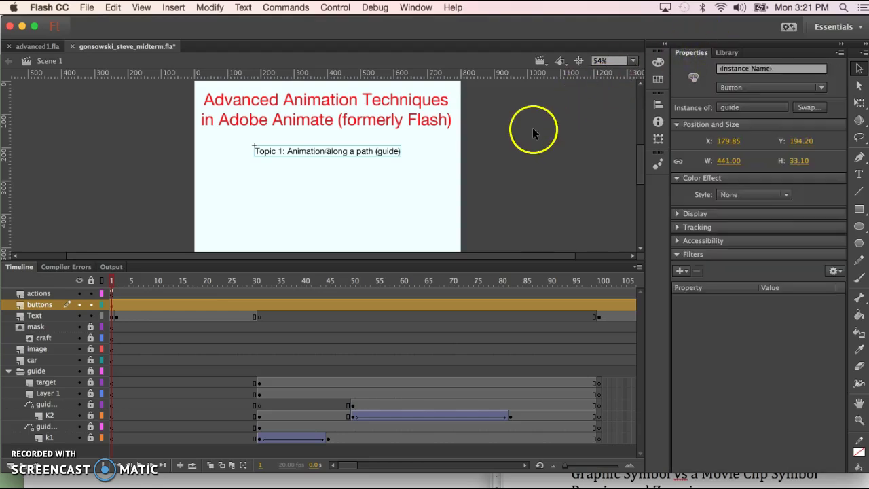
click(504, 124)
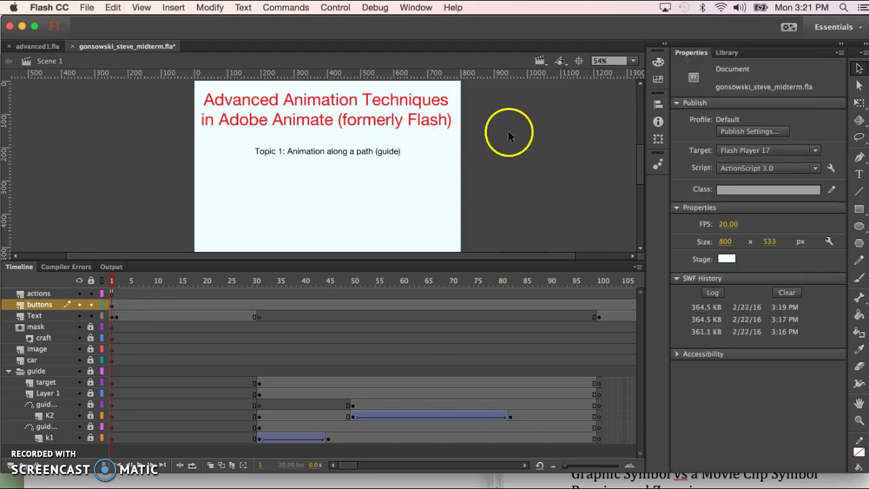
click(367, 156)
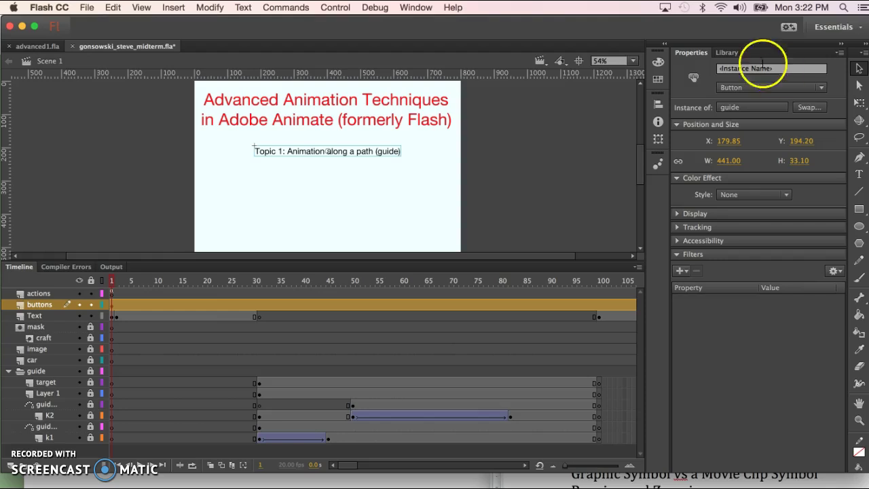
click(726, 53)
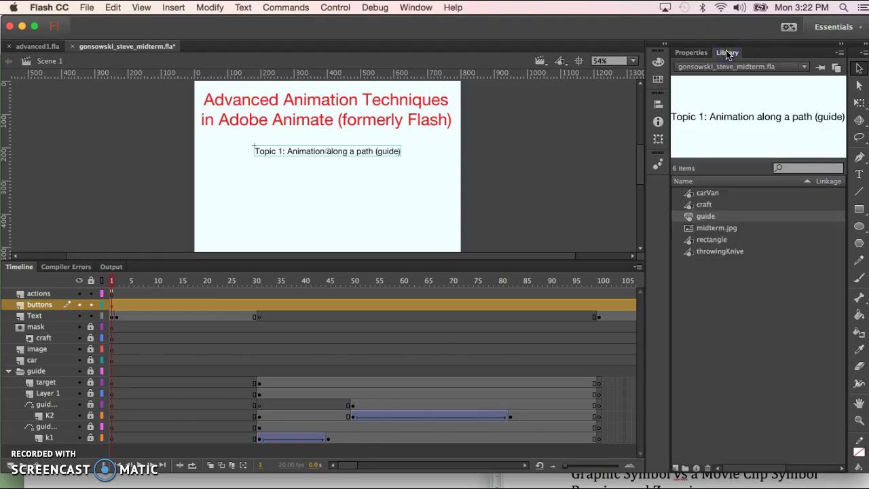
click(697, 53)
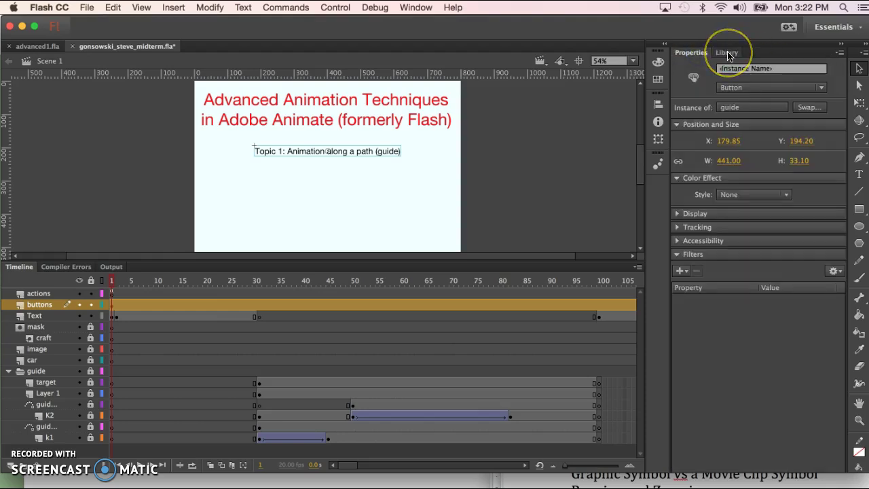
click(726, 52)
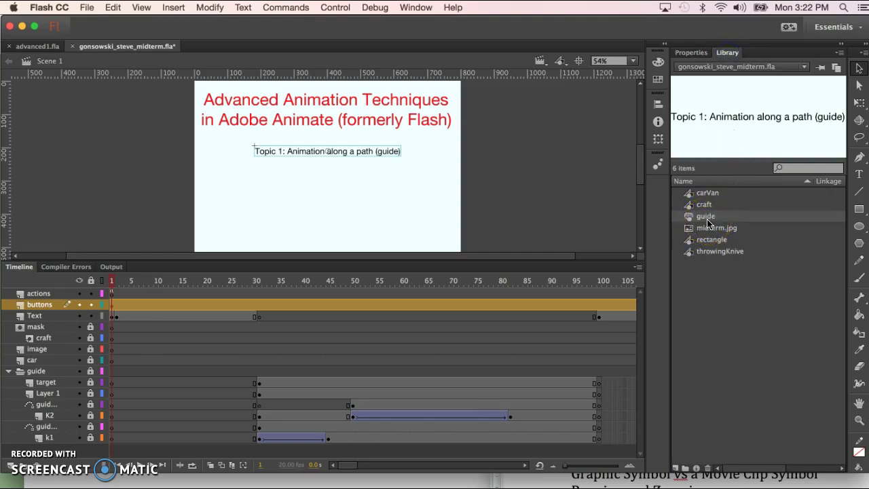
click(723, 55)
click(692, 53)
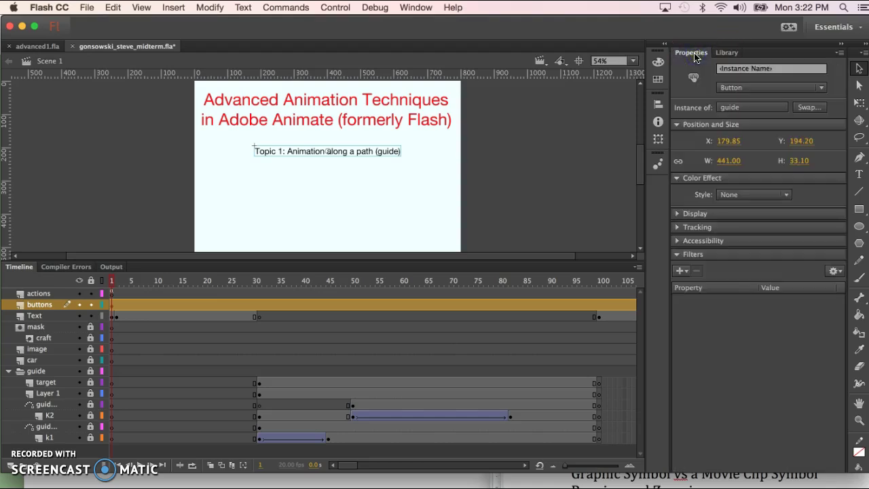
click(779, 66)
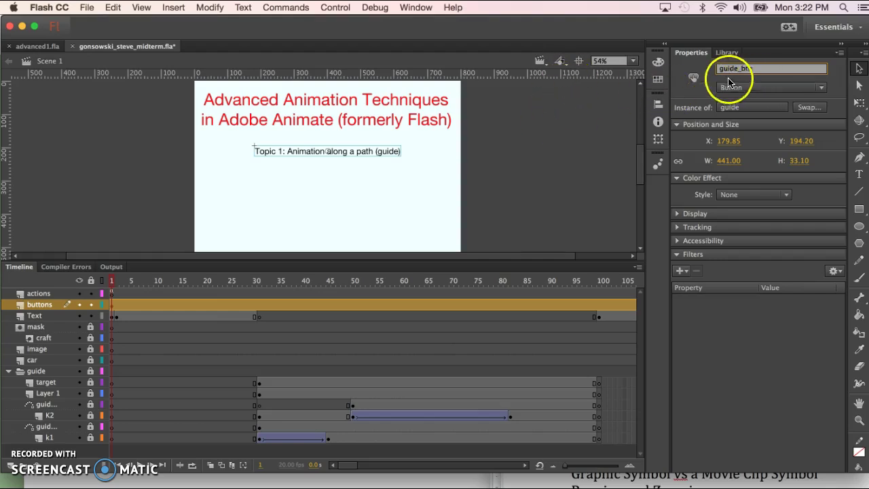
click(752, 74)
key(alt+p)
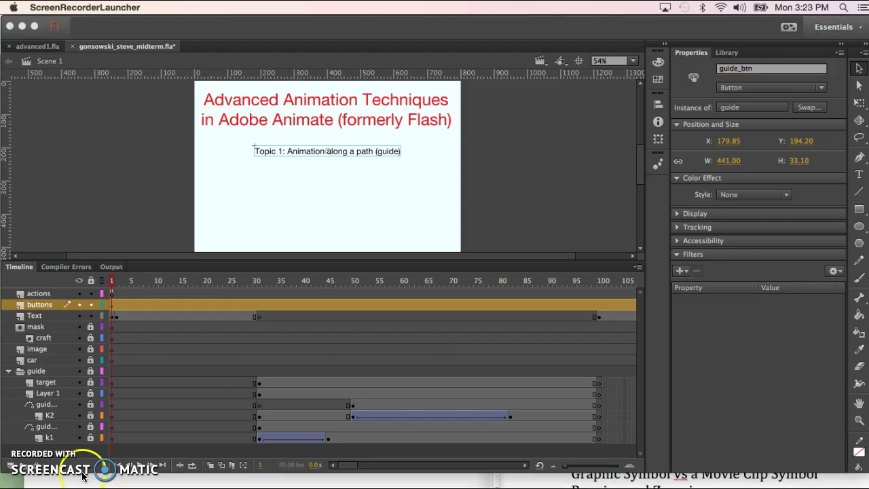